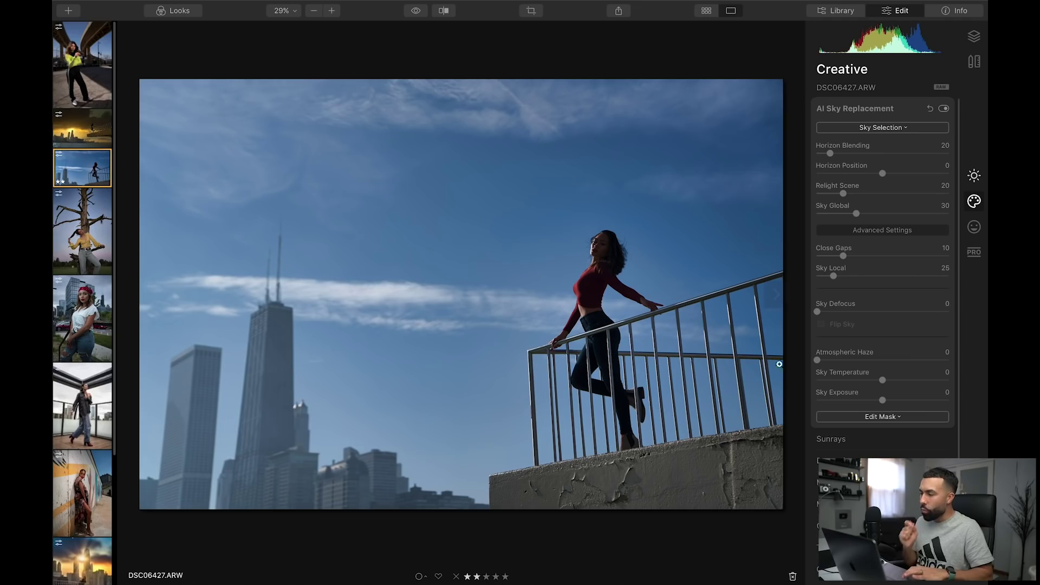
# - Replace the sky in the skyline railing photo with the Sunset 3 sky using AI Sky Replacement
pyautogui.click(895, 130)
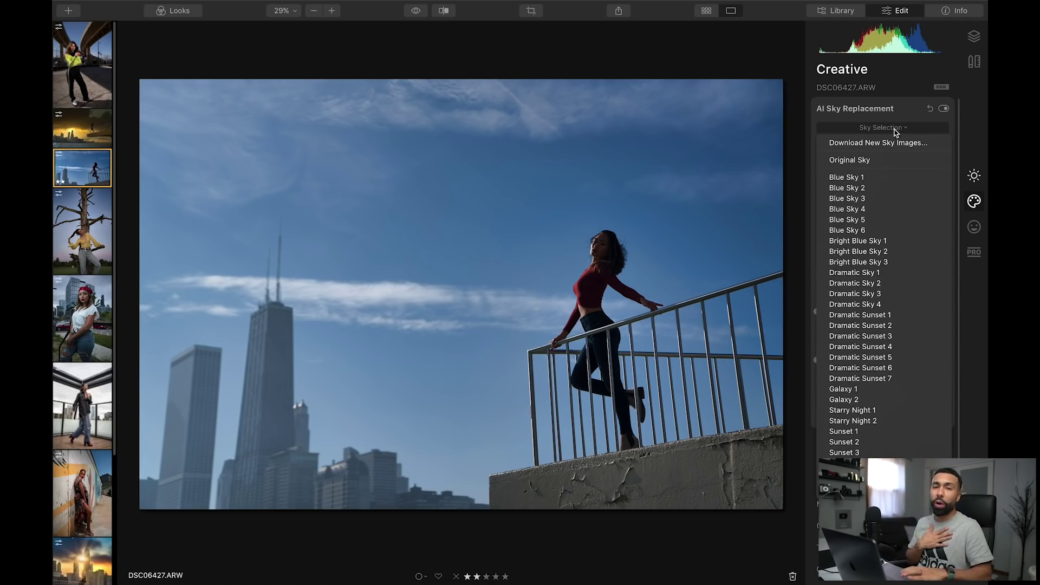
pyautogui.click(869, 453)
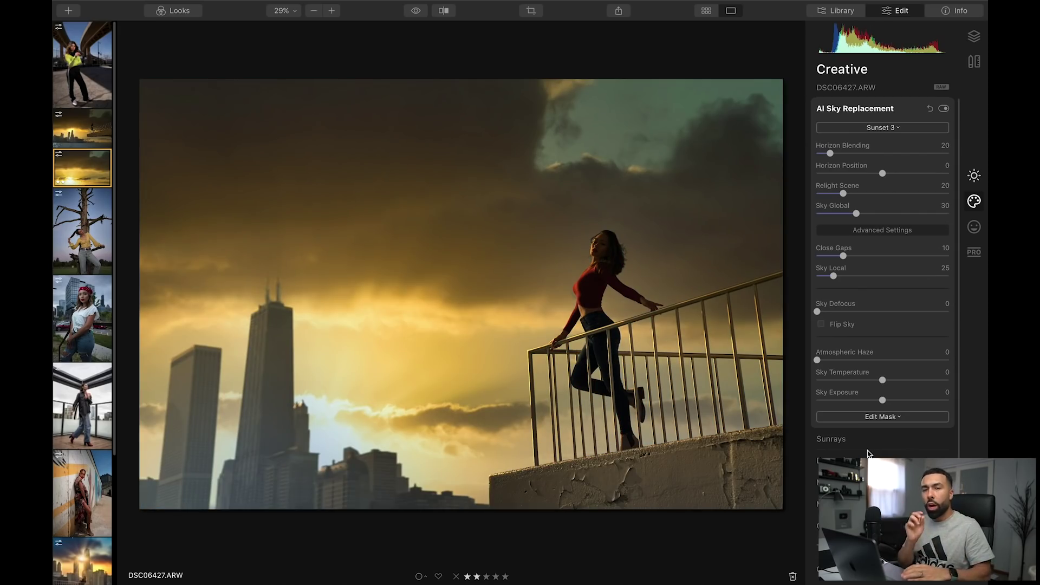
# - Examine at 100% how the replaced sky blends between the railing bars and around the model's hair and body
pyautogui.click(710, 372)
pyautogui.moveTo(707, 365); pyautogui.dragTo(677, 229)
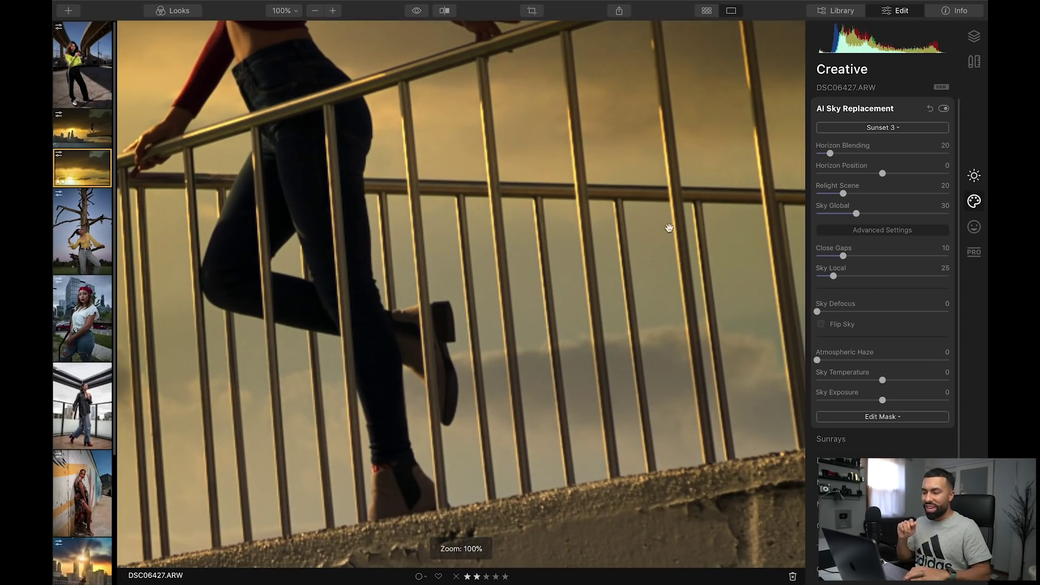
pyautogui.moveTo(606, 248); pyautogui.dragTo(716, 232)
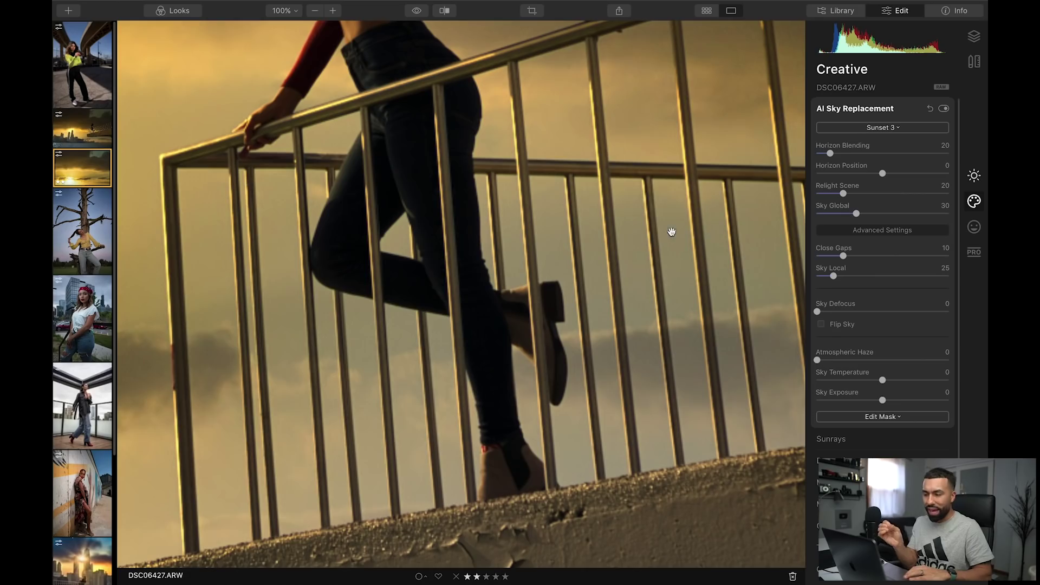
pyautogui.click(637, 236)
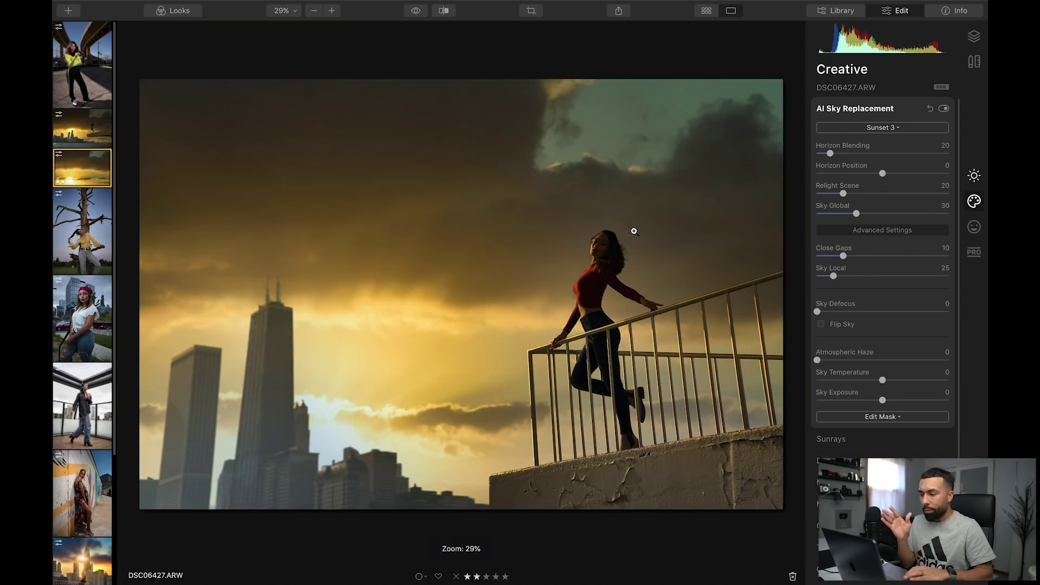
pyautogui.click(601, 262)
pyautogui.moveTo(600, 264); pyautogui.dragTo(493, 216)
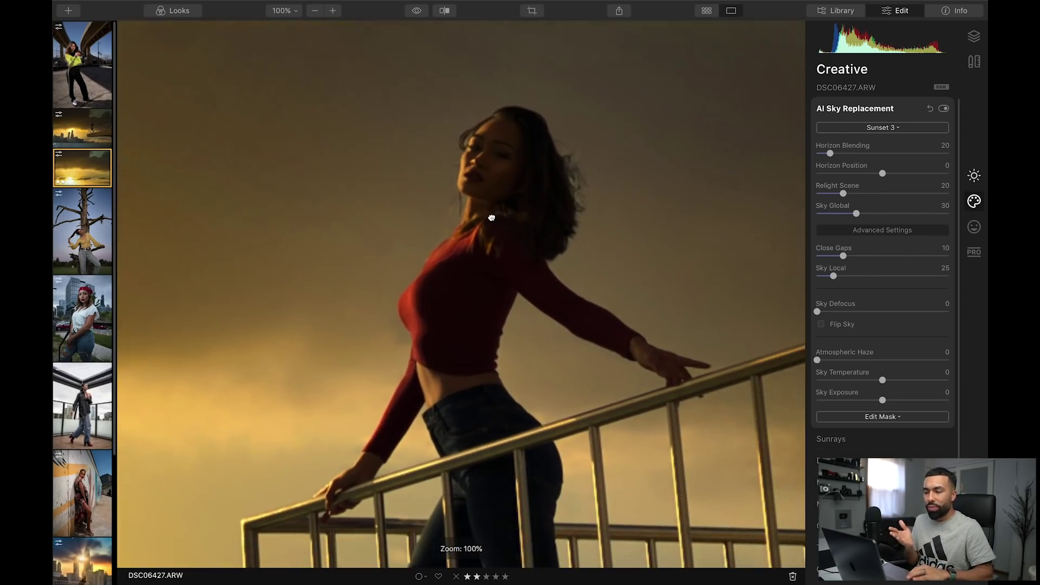
pyautogui.moveTo(537, 252)
pyautogui.mouseDown()
pyautogui.moveTo(441, 65)
pyautogui.moveTo(502, 165)
pyautogui.moveTo(521, 239)
pyautogui.mouseUp()
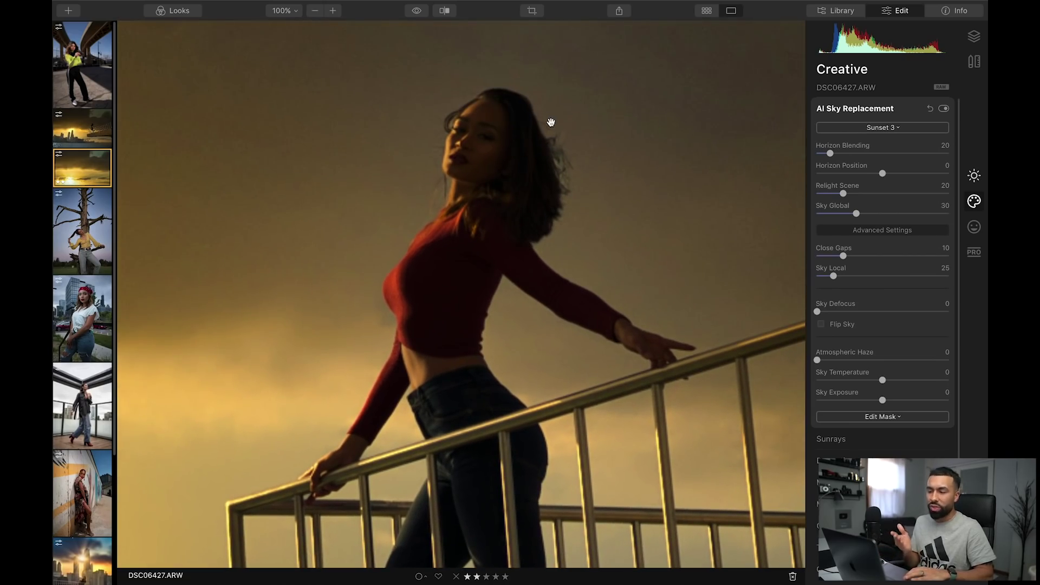
pyautogui.click(555, 157)
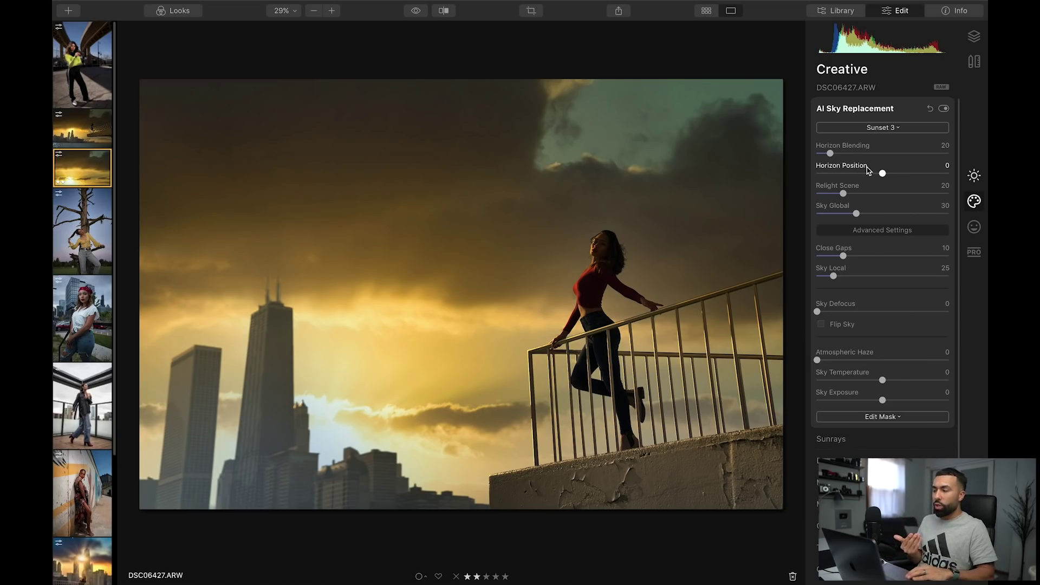
# - Set the replacement sky's Horizon Position to -4 and Relight Scene to 69, and compare the result with the original photo
pyautogui.moveTo(903, 174); pyautogui.dragTo(882, 182)
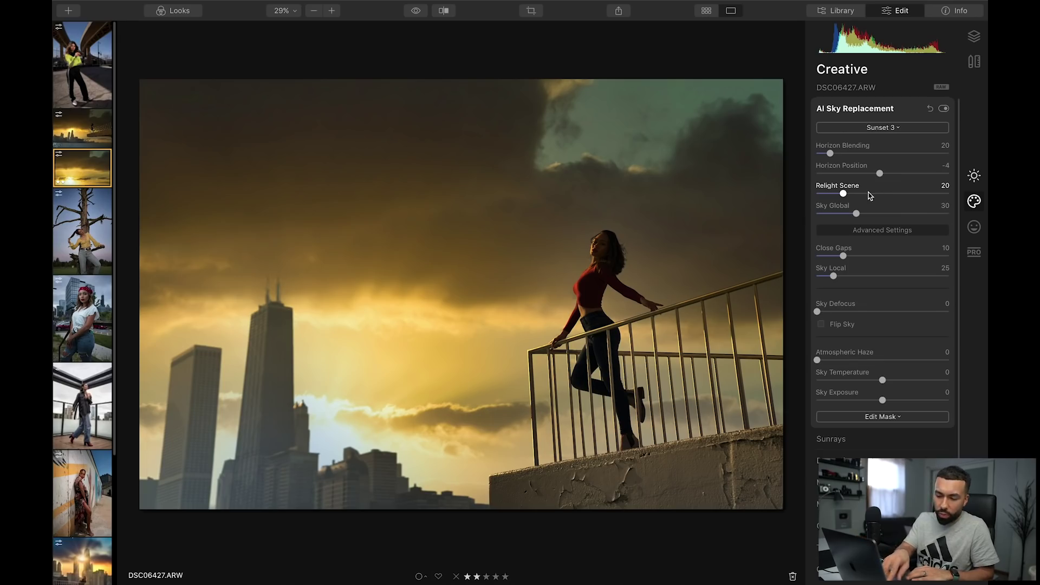
pyautogui.moveTo(870, 196); pyautogui.dragTo(909, 199)
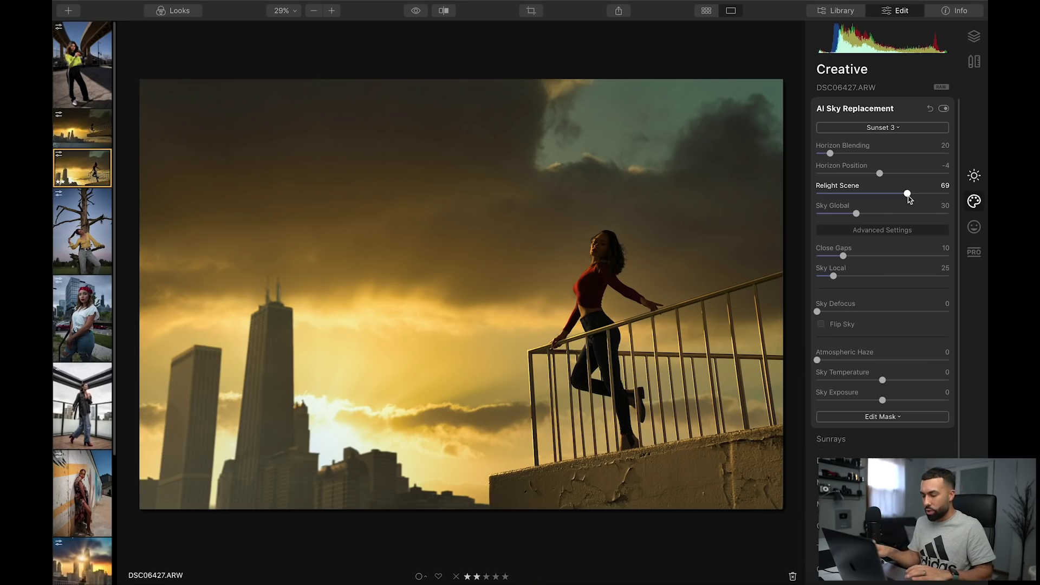
pyautogui.press('\\')
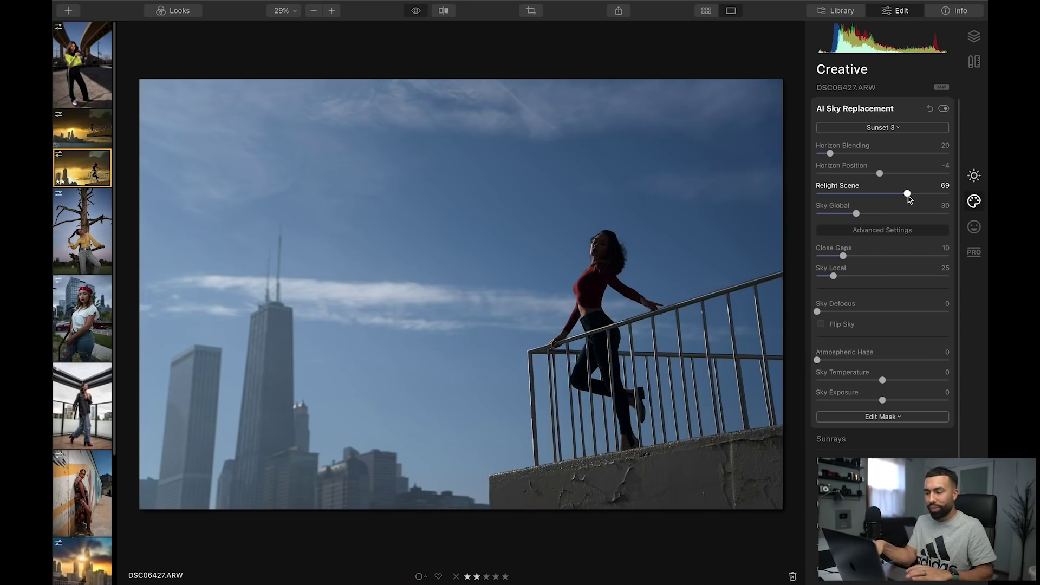
pyautogui.press('\\')
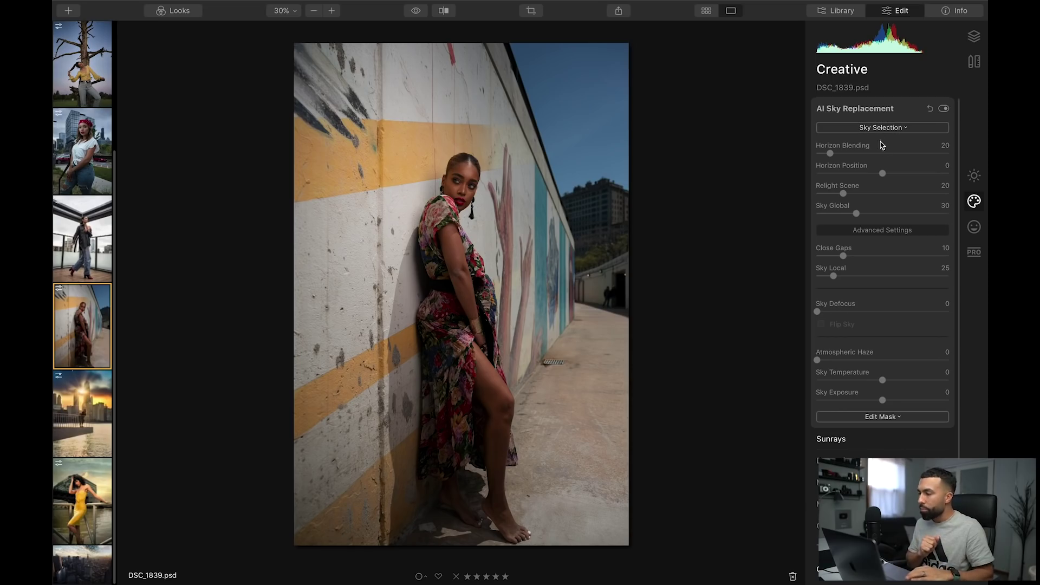
# - Try the Dramatic Sunset 7 and Bright Blue Sky 2 skies on the mural wall portrait
pyautogui.click(888, 129)
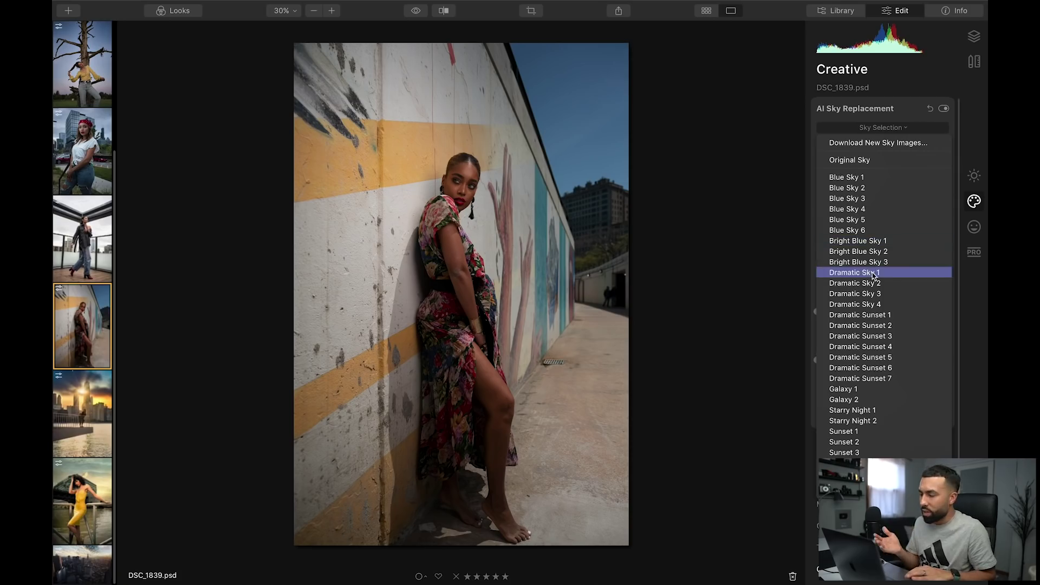
pyautogui.click(882, 380)
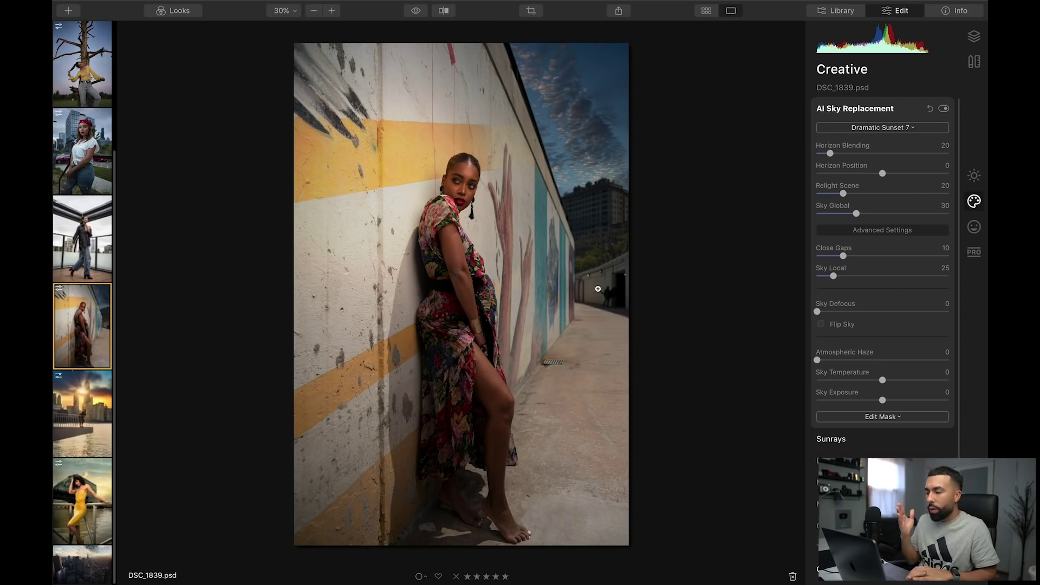
pyautogui.click(887, 128)
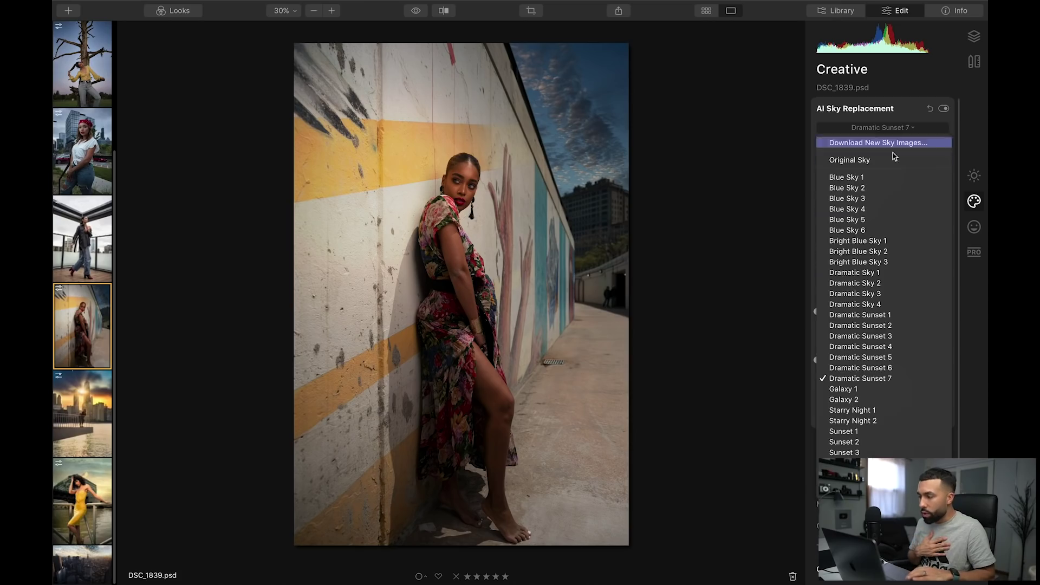
pyautogui.click(870, 251)
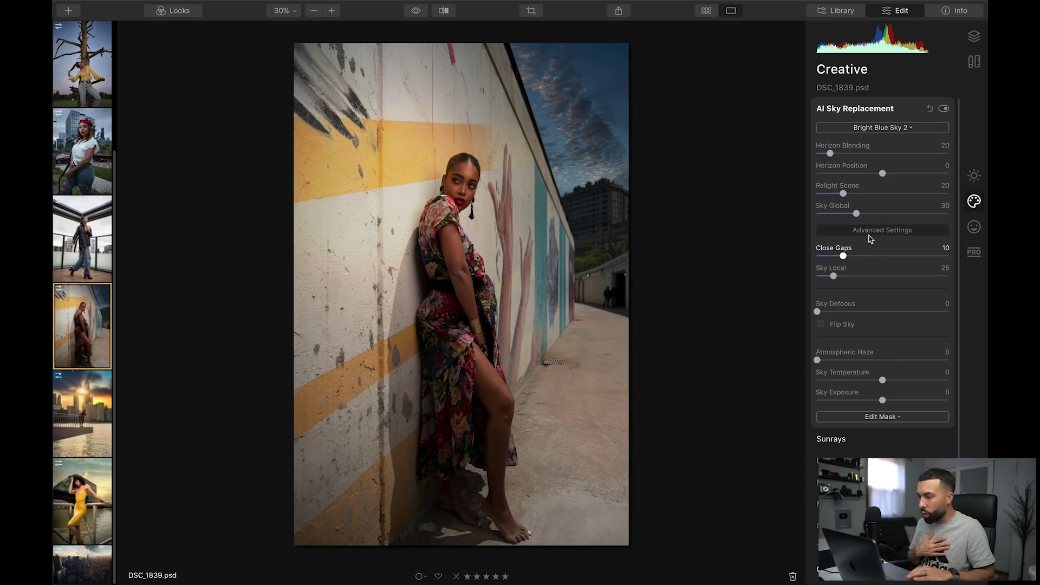
# - Replace the mural portrait's sky with Bright Blue Sky 3, using Sky Defocus 26 and Sky Temperature 45
pyautogui.click(893, 128)
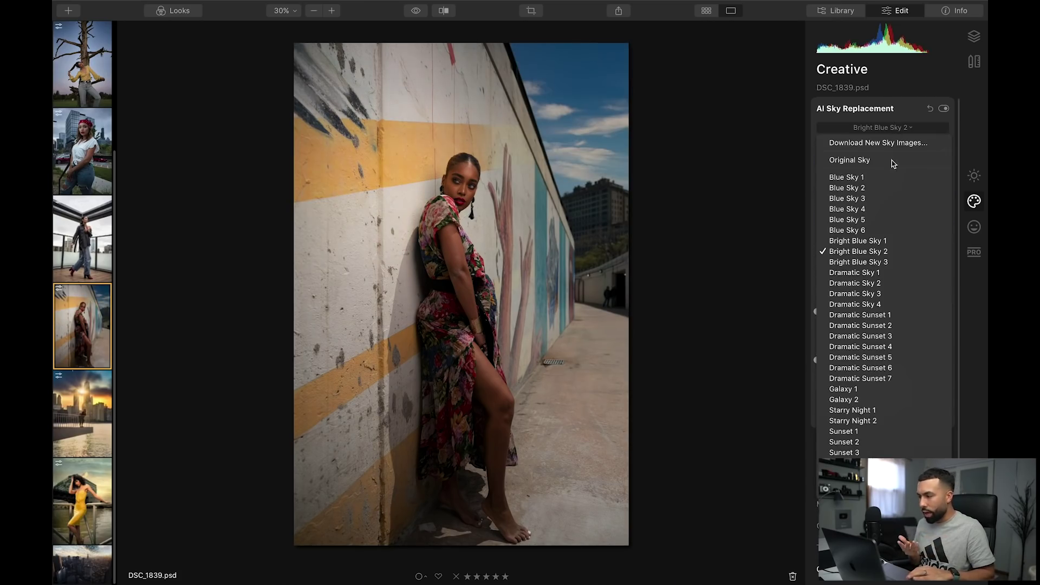
pyautogui.click(893, 262)
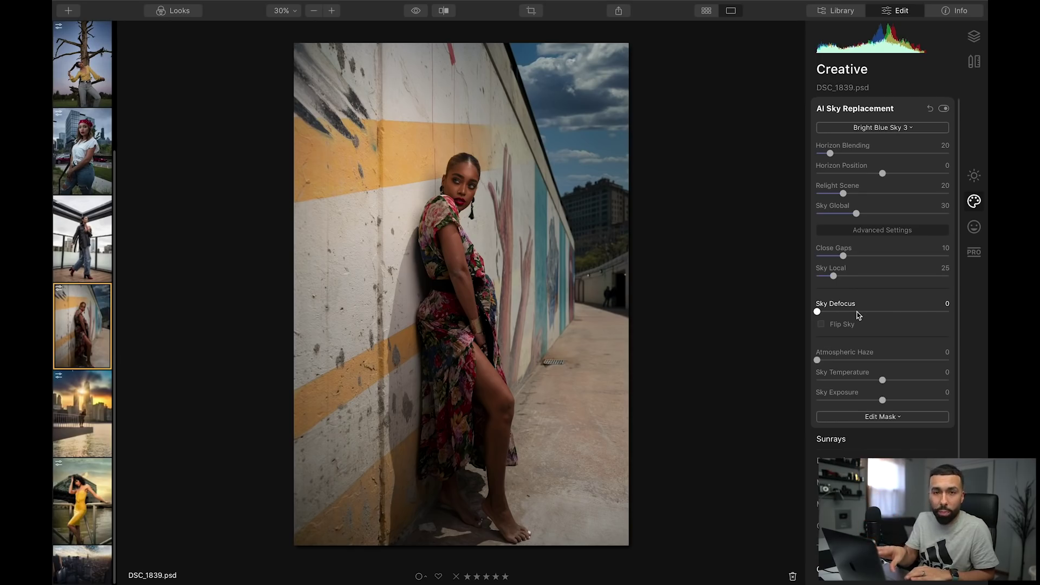
pyautogui.moveTo(858, 312); pyautogui.dragTo(851, 313)
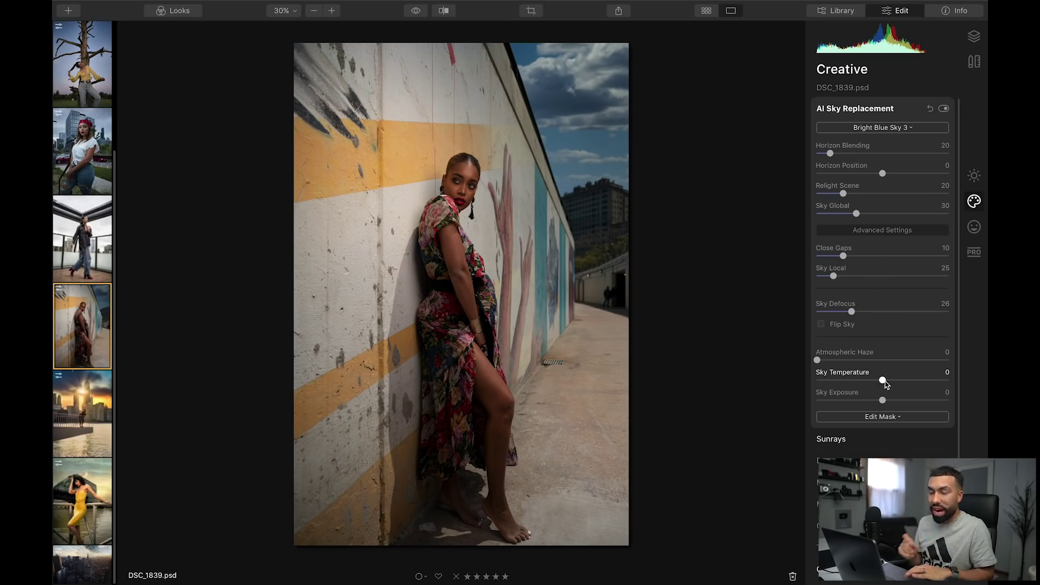
pyautogui.moveTo(883, 383); pyautogui.dragTo(916, 383)
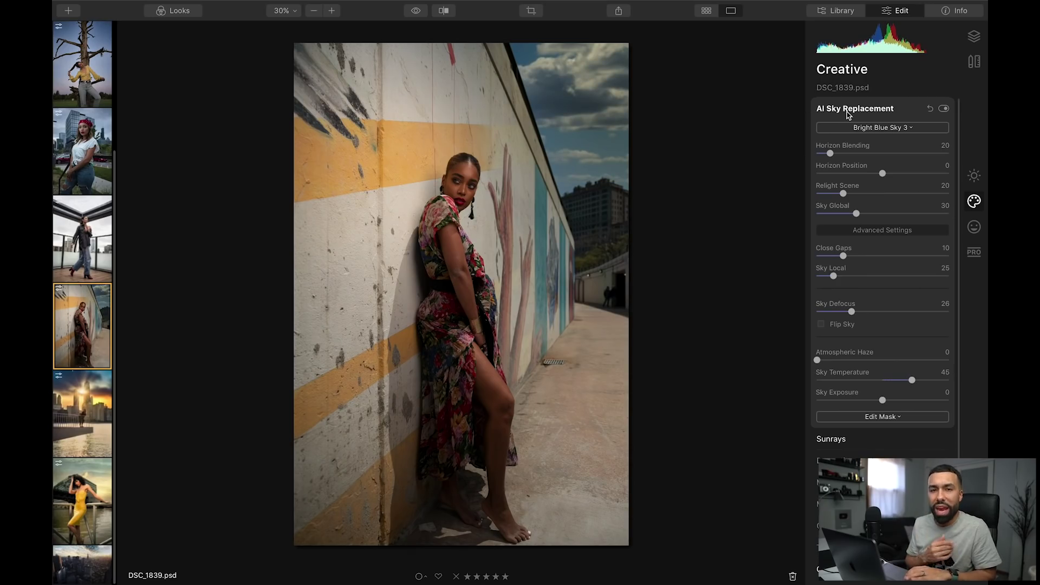
# - Set AI Accent to 53 in the AI Enhance filter for the mural portrait
pyautogui.click(974, 175)
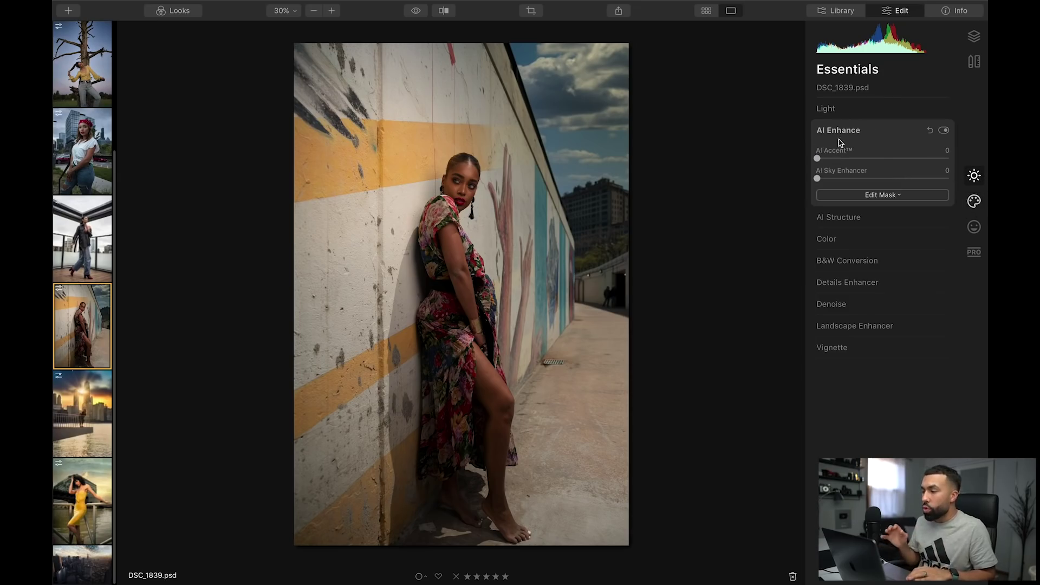
pyautogui.click(833, 108)
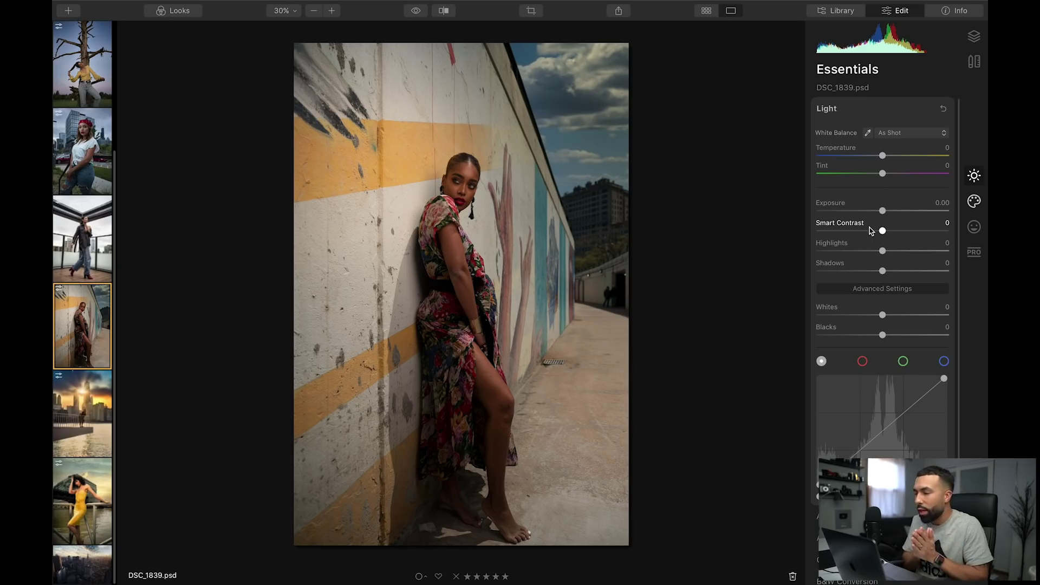
pyautogui.click(847, 111)
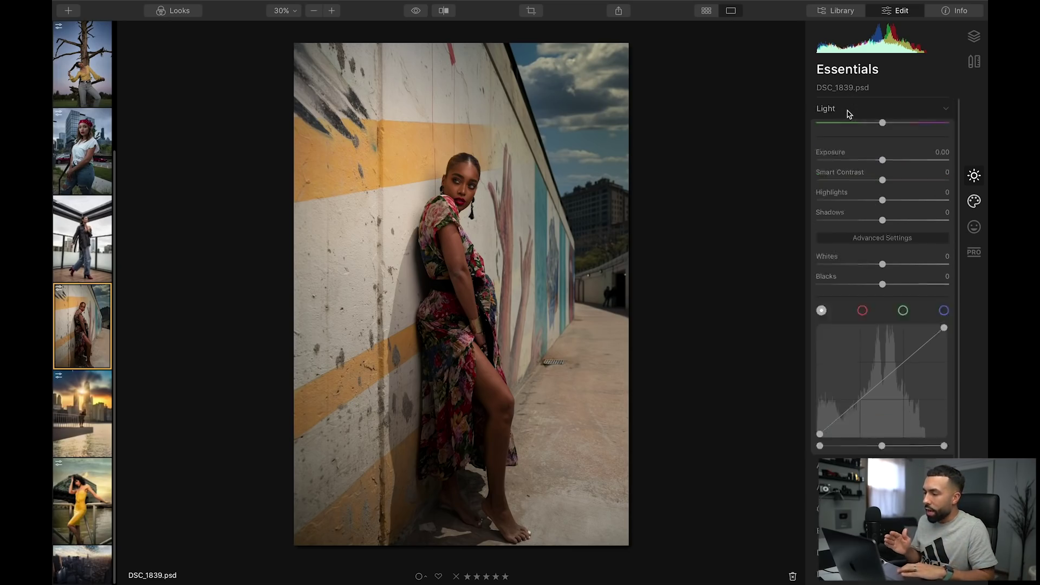
pyautogui.click(850, 133)
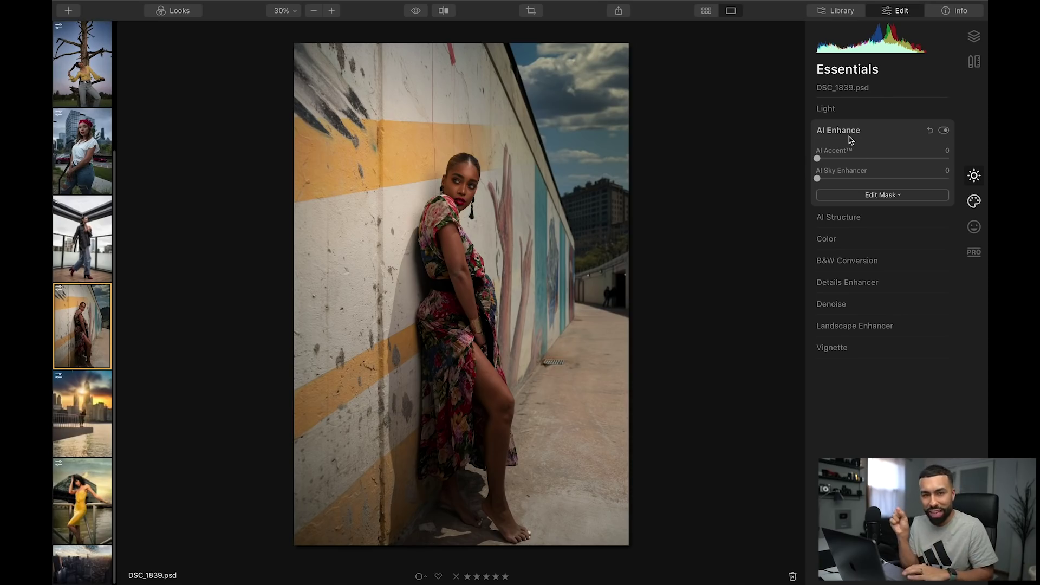
pyautogui.moveTo(817, 158); pyautogui.dragTo(879, 161)
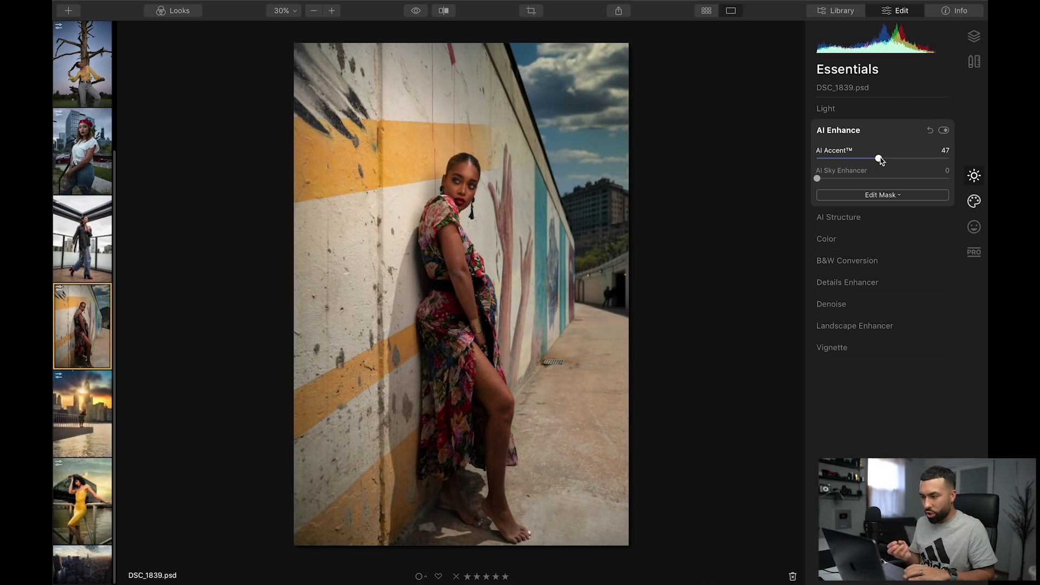
pyautogui.moveTo(880, 160); pyautogui.dragTo(889, 160)
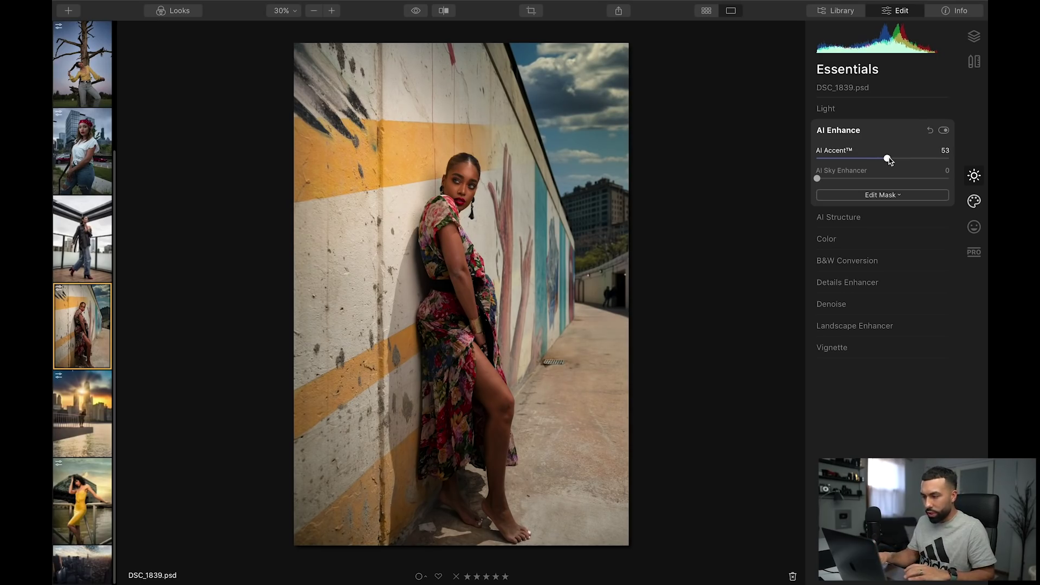
# - Compare the enhanced mural portrait with its original repeatedly and set AI Accent to 61
pyautogui.press('\\')
pyautogui.press('\\')
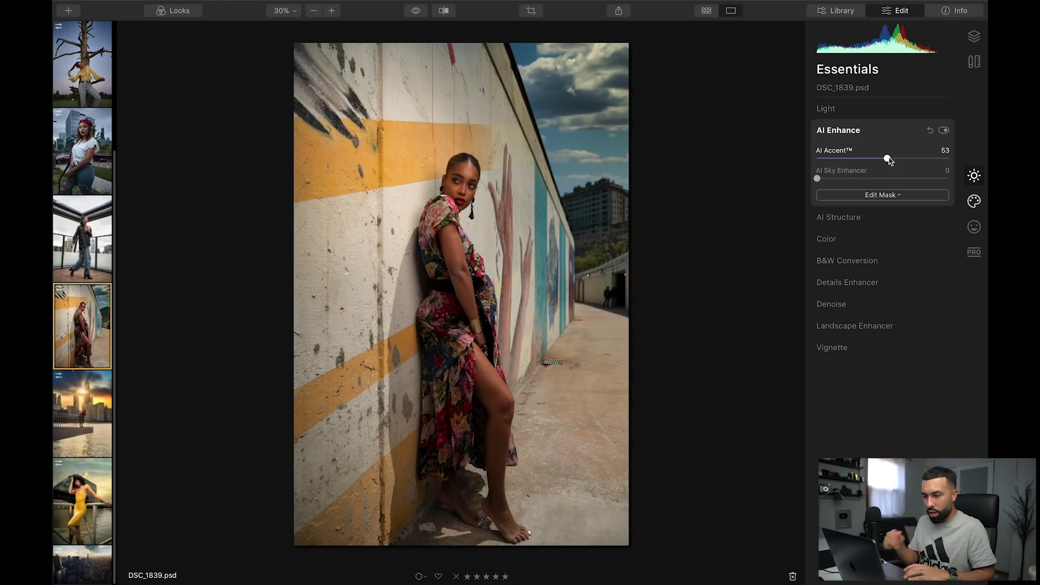
pyautogui.press('\\')
pyautogui.press('\\')
pyautogui.press('\\')
pyautogui.press('\\')
pyautogui.press('\\')
pyautogui.press('\\')
pyautogui.press('\\')
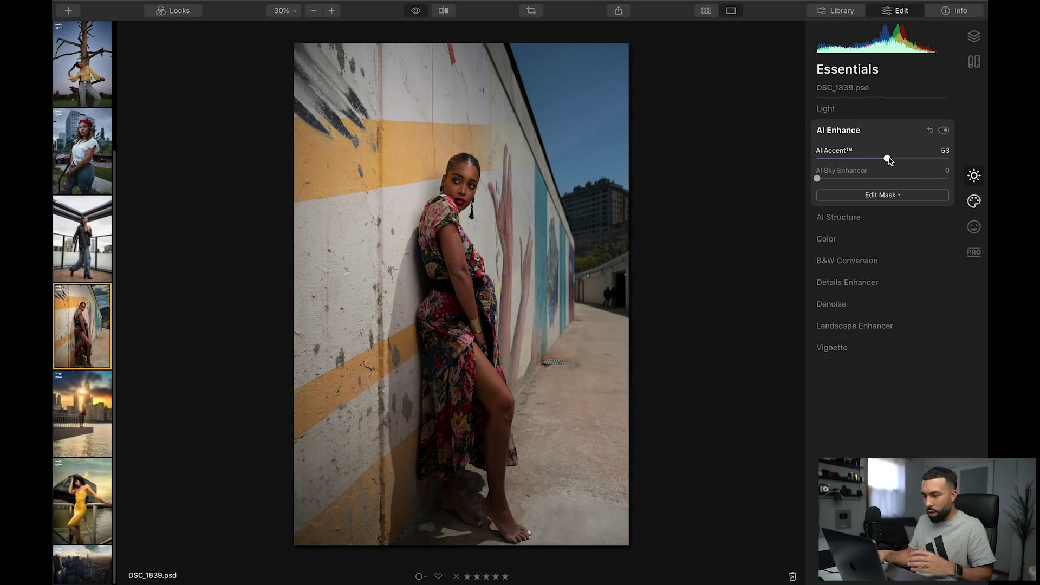
pyautogui.press('\\')
pyautogui.moveTo(887, 159); pyautogui.dragTo(898, 161)
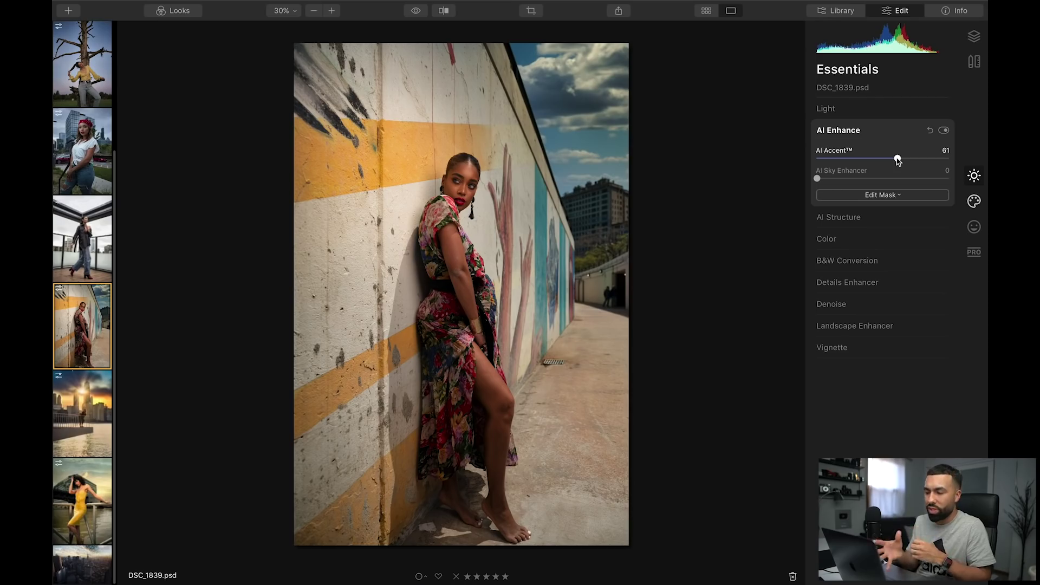
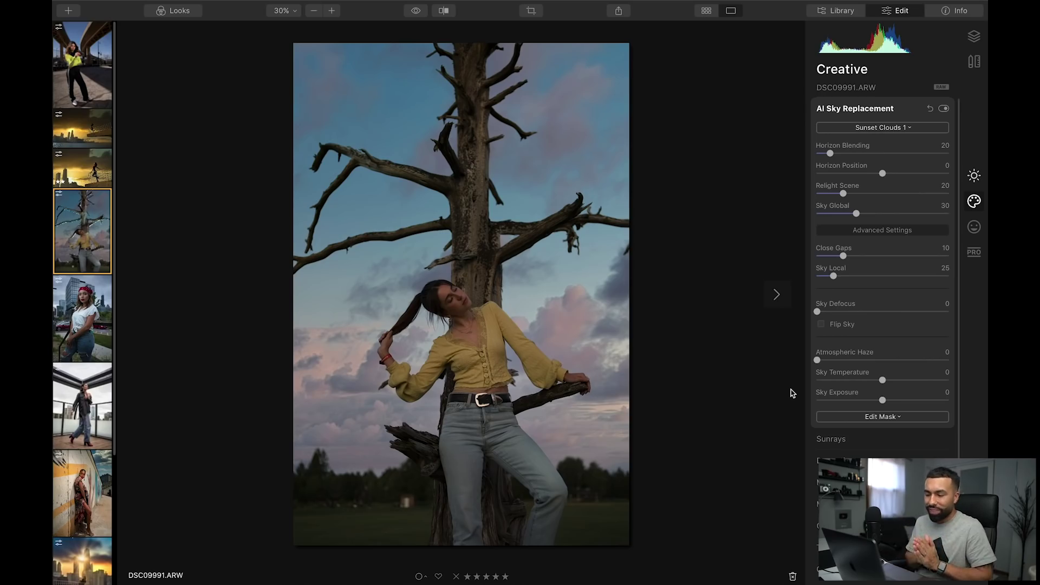
# - Set Sky Defocus to 41 on the tree portrait and inspect the sky edges around the trunk and branches at 100%
pyautogui.click(856, 312)
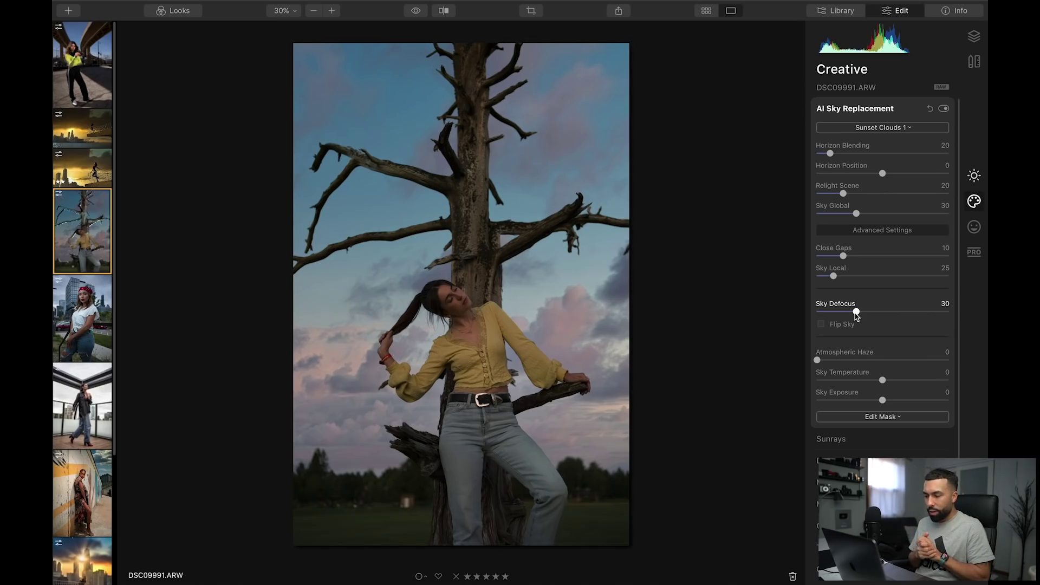
pyautogui.moveTo(855, 314); pyautogui.dragTo(871, 313)
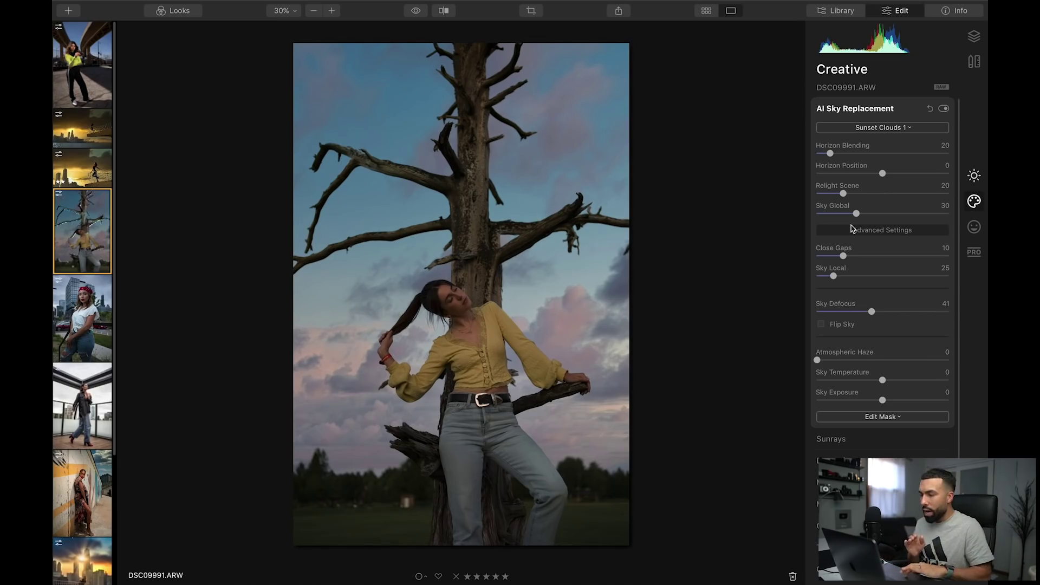
pyautogui.doubleClick(506, 76)
pyautogui.scroll(-5, 513, 158)
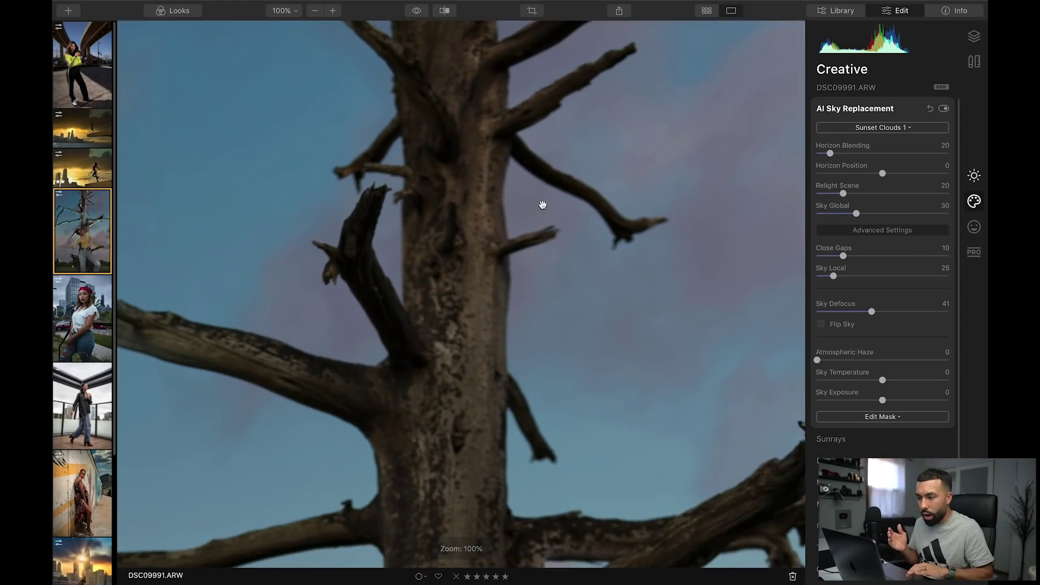
pyautogui.moveTo(542, 204); pyautogui.dragTo(565, 33)
pyautogui.doubleClick(528, 217)
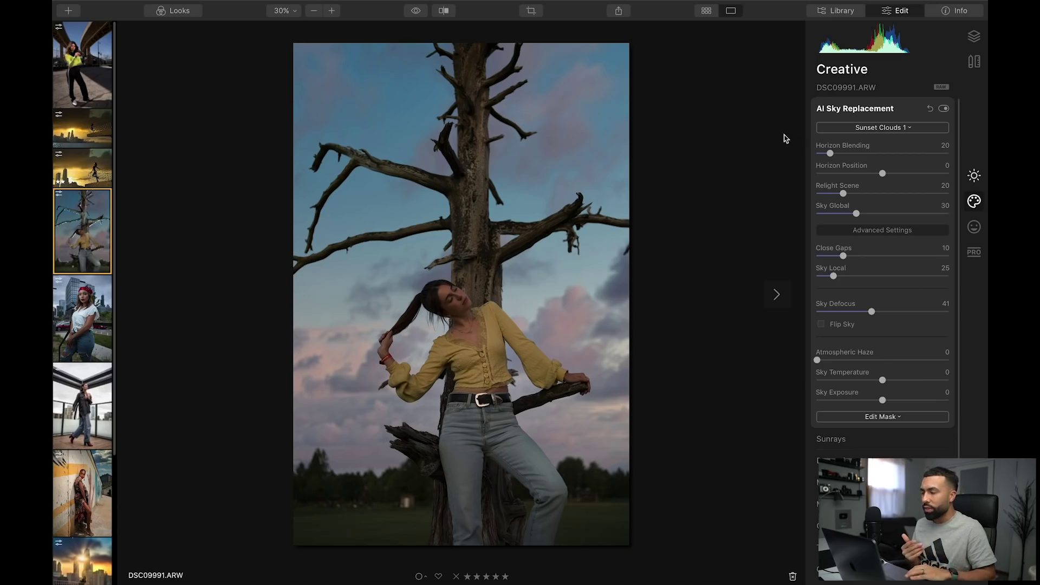
# - Set AI Accent to 56 in the AI Enhance filter for the tree portrait and compare the result with the original
pyautogui.click(979, 185)
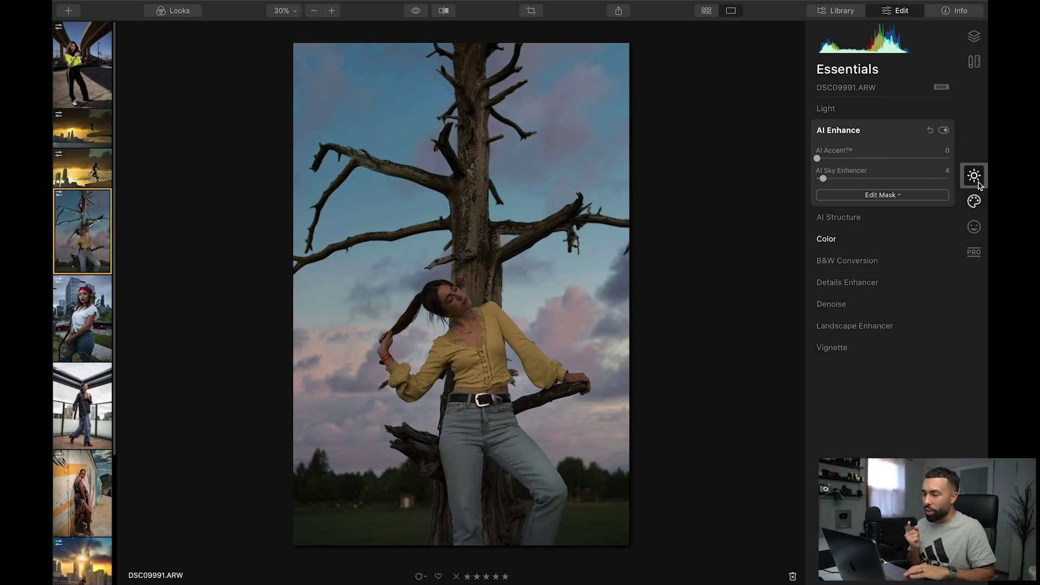
pyautogui.moveTo(869, 159); pyautogui.dragTo(881, 159)
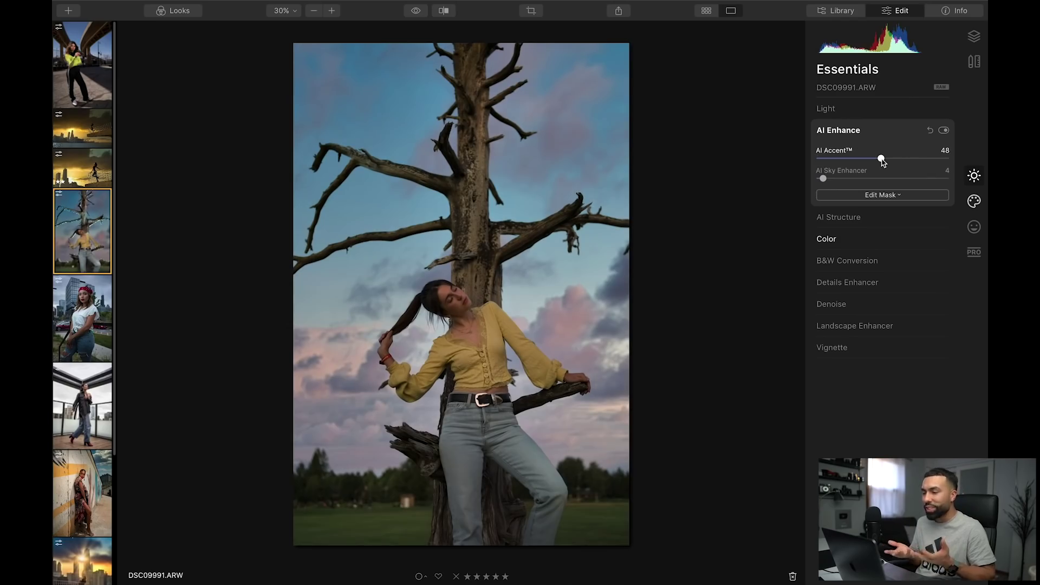
pyautogui.moveTo(882, 159); pyautogui.dragTo(891, 159)
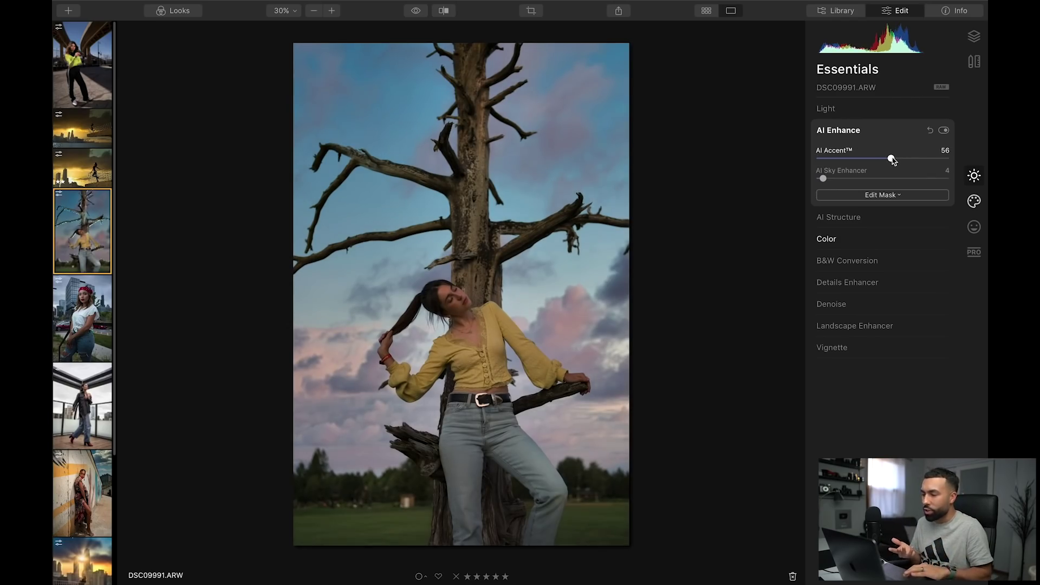
pyautogui.press('\\')
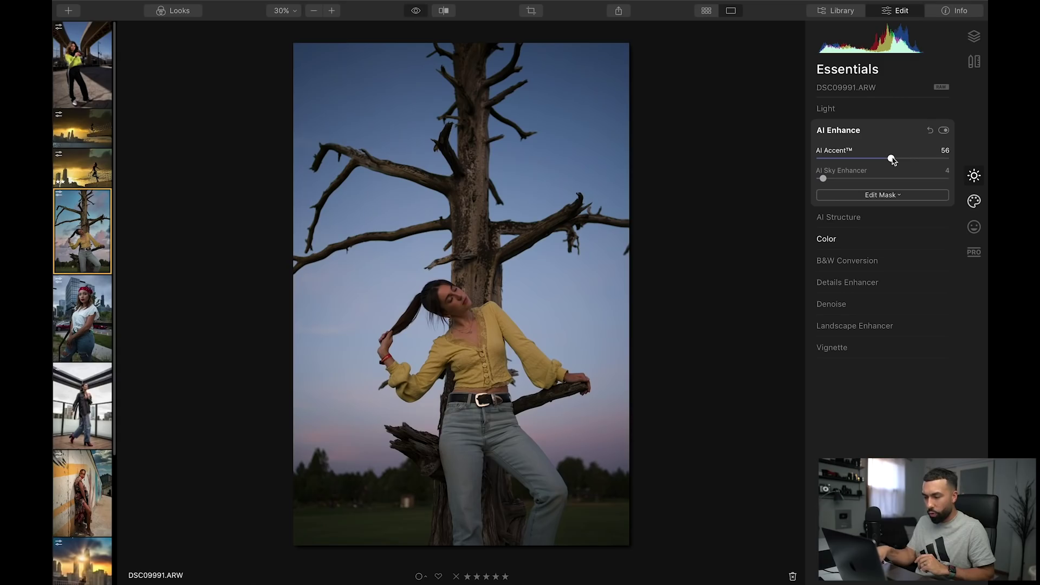
pyautogui.press('\\')
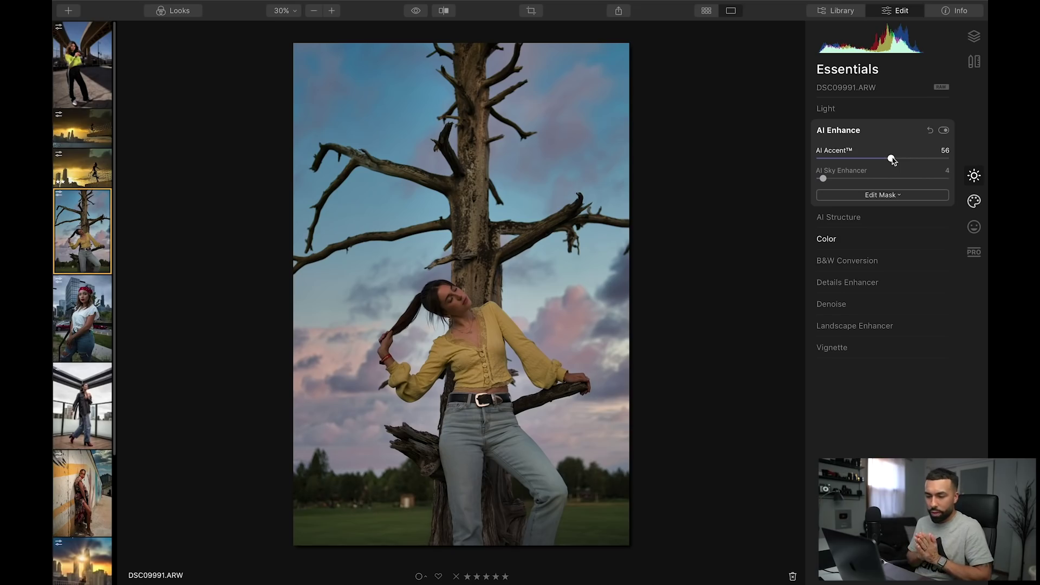
# - Replace the rooftop portrait's sky with Sunset 4 after trying Sunset 2, and compare the result with the original
pyautogui.click(102, 443)
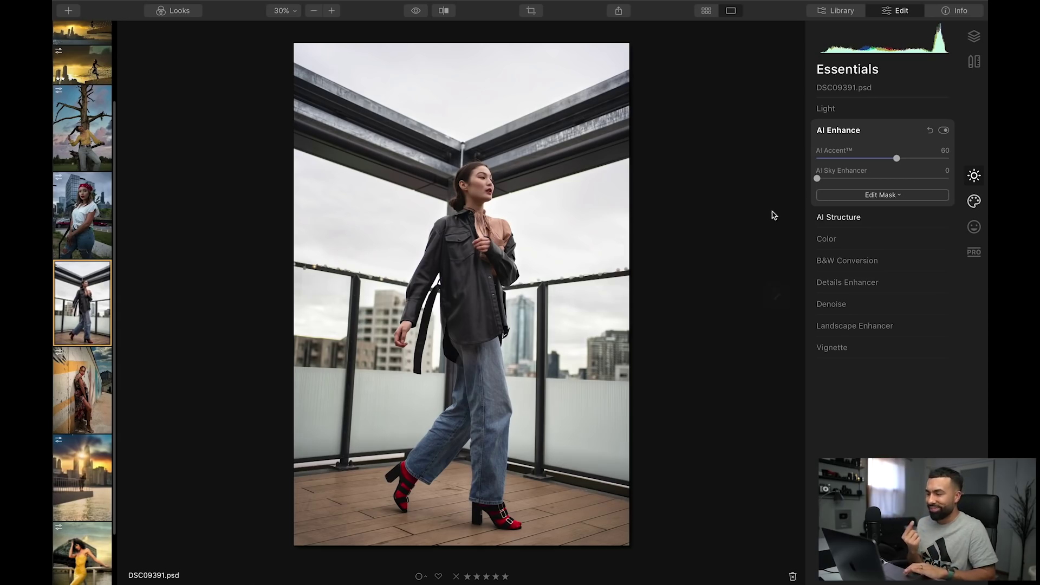
pyautogui.click(974, 201)
pyautogui.click(862, 129)
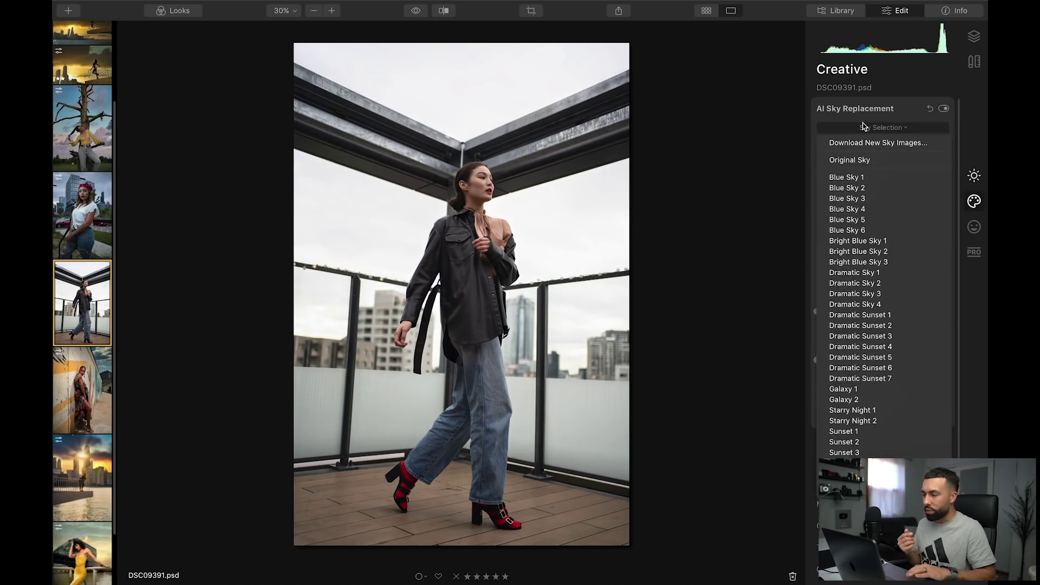
pyautogui.click(860, 442)
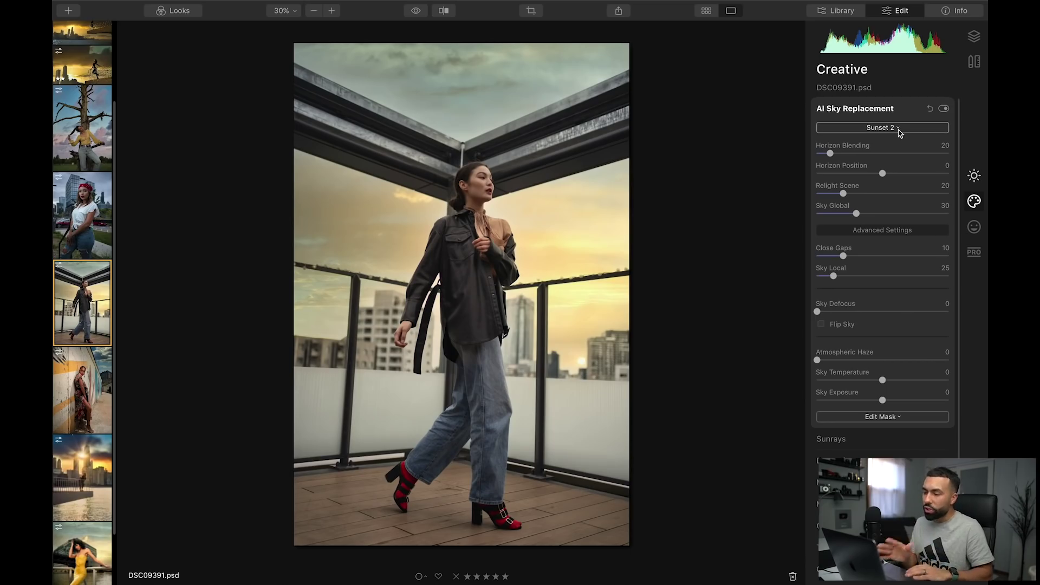
pyautogui.click(900, 130)
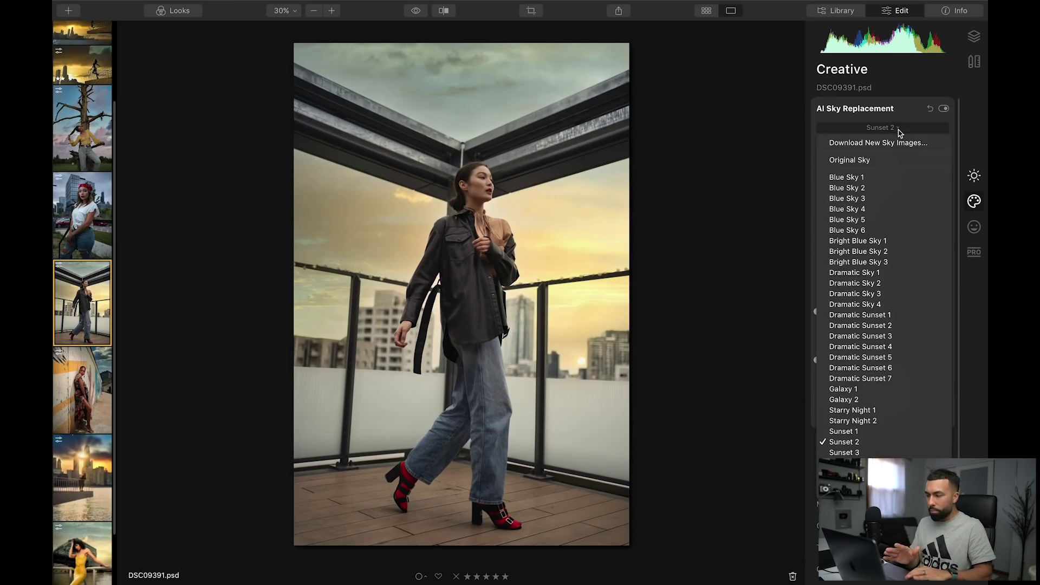
pyautogui.click(861, 462)
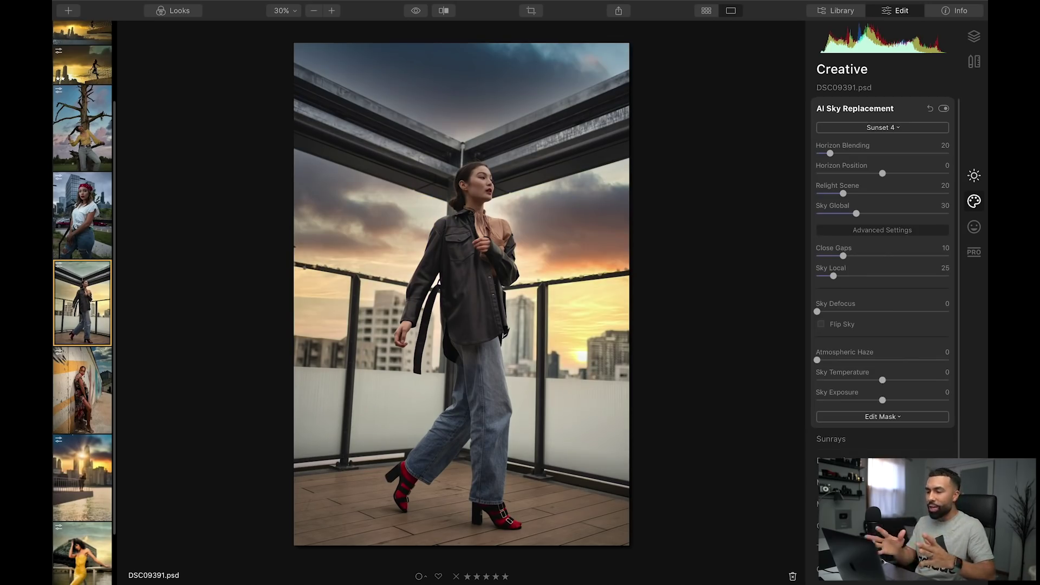
pyautogui.press('\\')
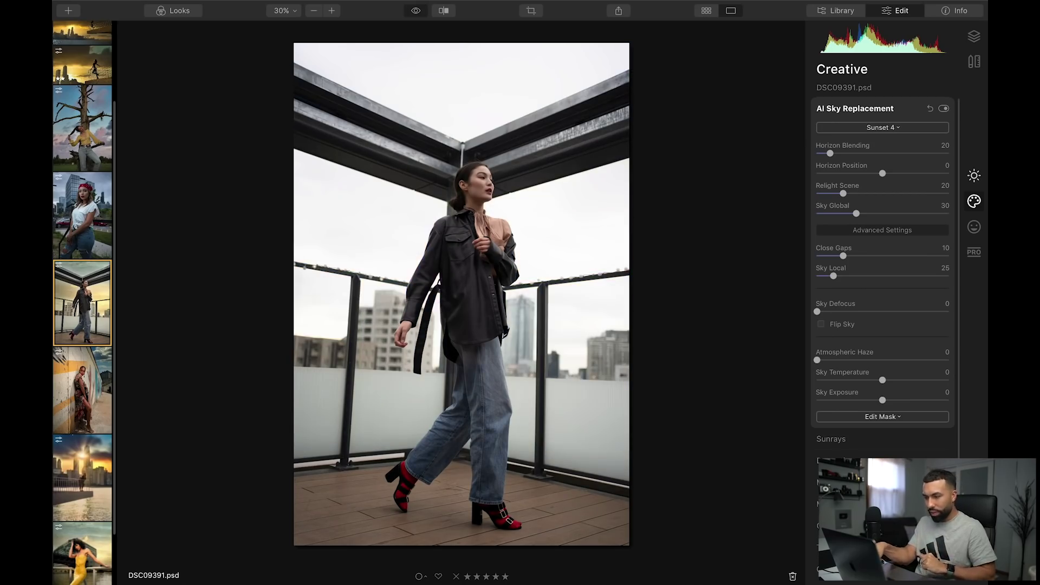
pyautogui.press('\\')
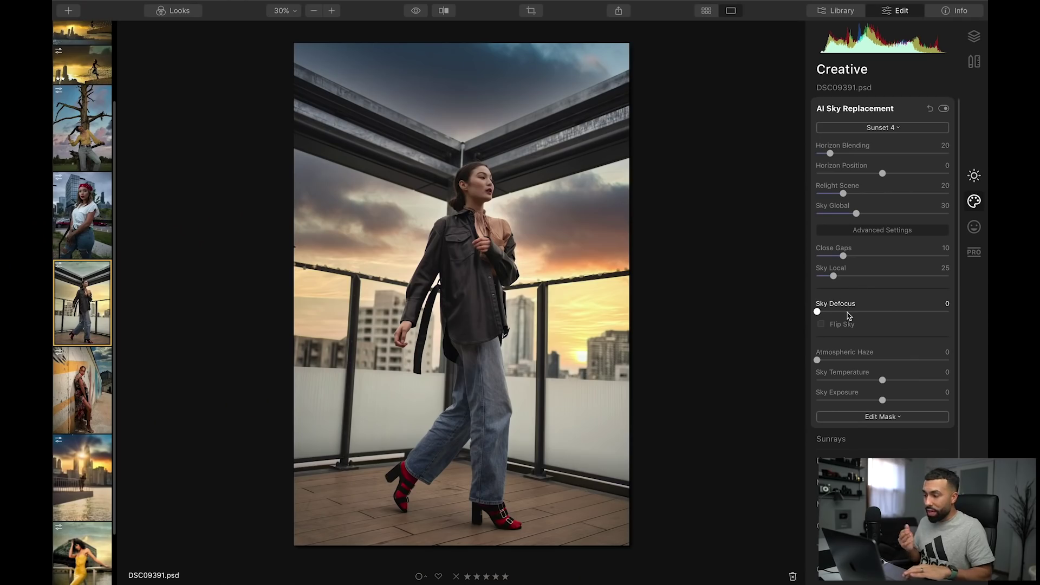
# - Set Sky Defocus to 28, Relight Scene to 37 and Sky Temperature to 46 for the rooftop portrait's sky replacement
pyautogui.moveTo(849, 312); pyautogui.dragTo(854, 312)
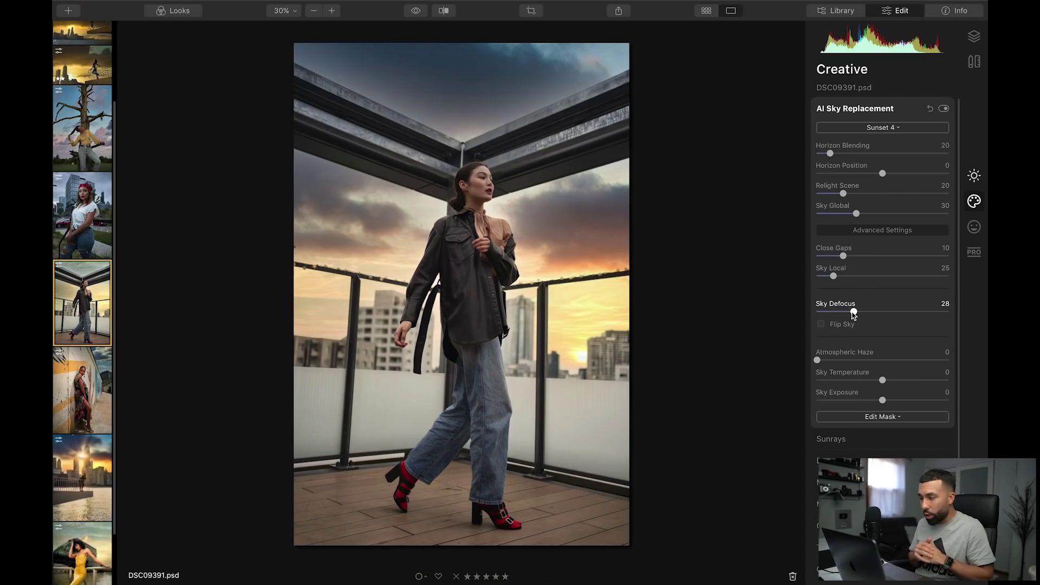
pyautogui.click(866, 194)
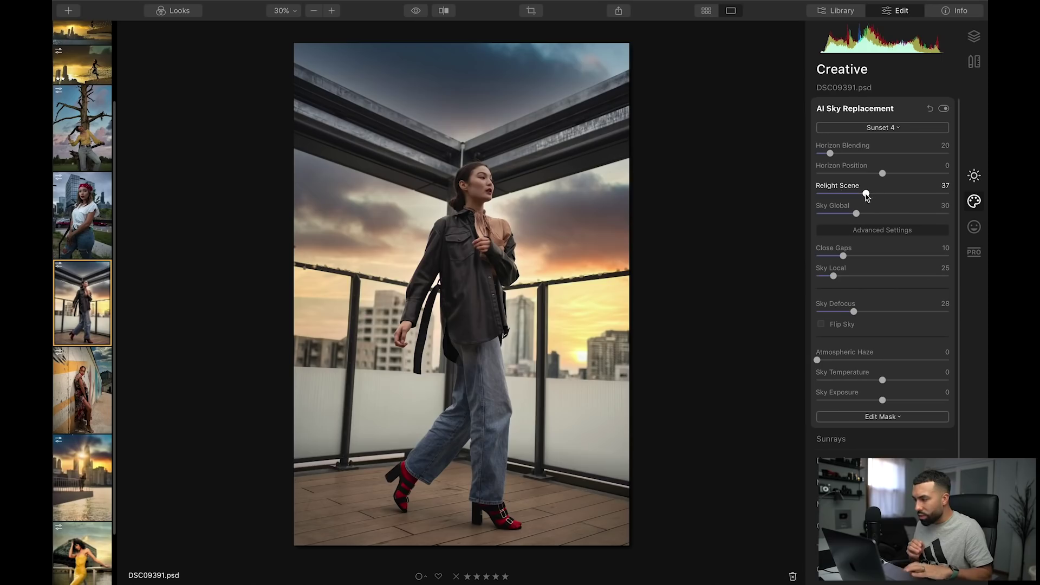
pyautogui.click(904, 381)
pyautogui.moveTo(905, 381); pyautogui.dragTo(915, 382)
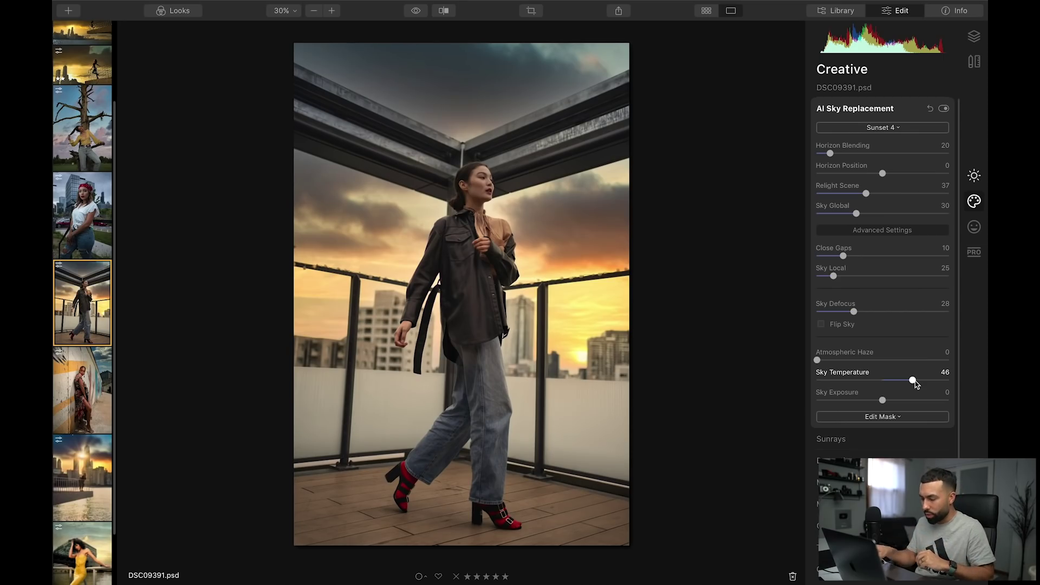
# - Compare the rooftop portrait with its original and inspect the sky edges around the railing and skyline at 100%
pyautogui.press('\\')
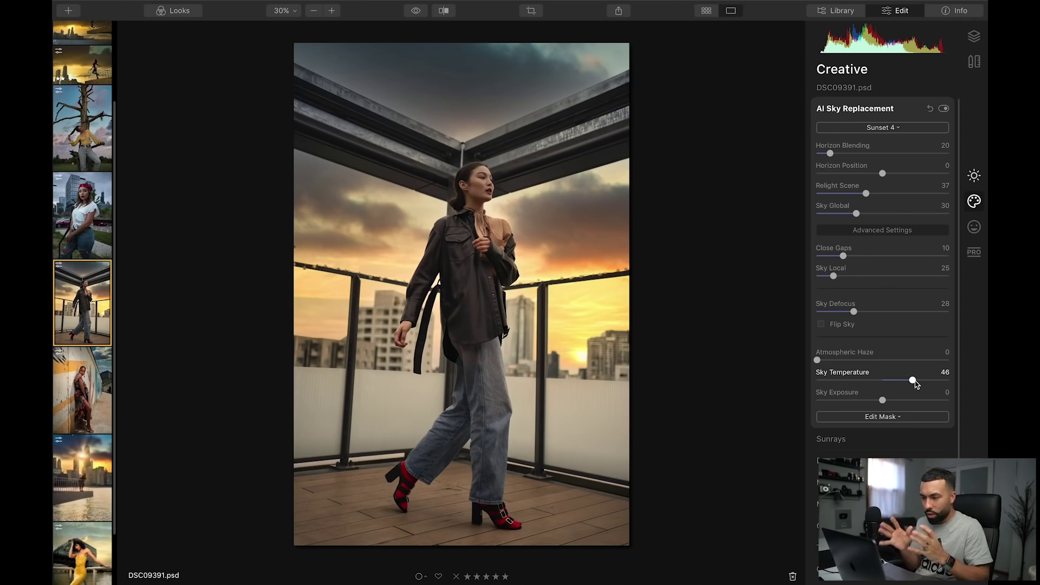
pyautogui.doubleClick(594, 365)
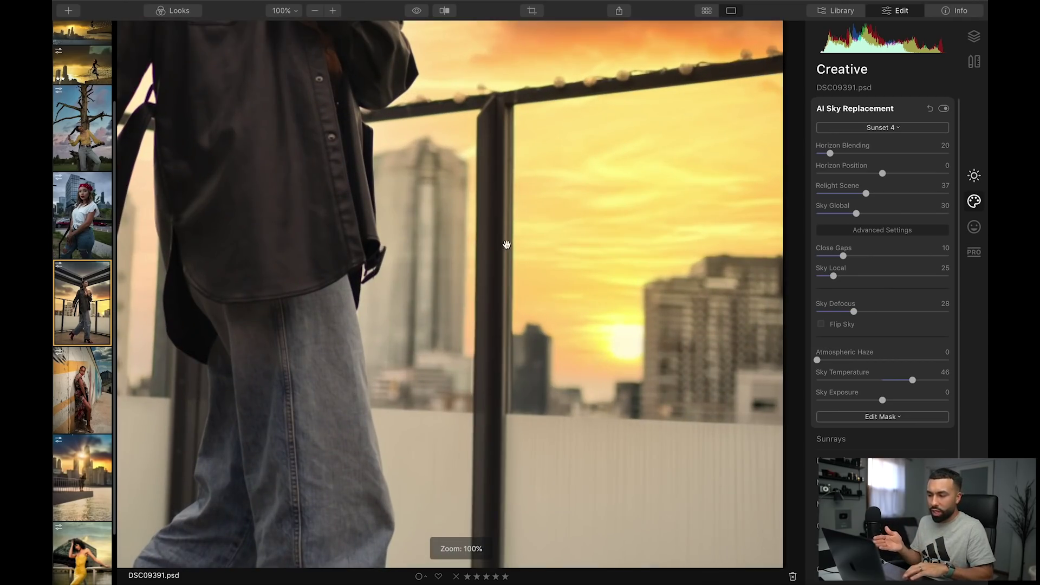
pyautogui.doubleClick(527, 267)
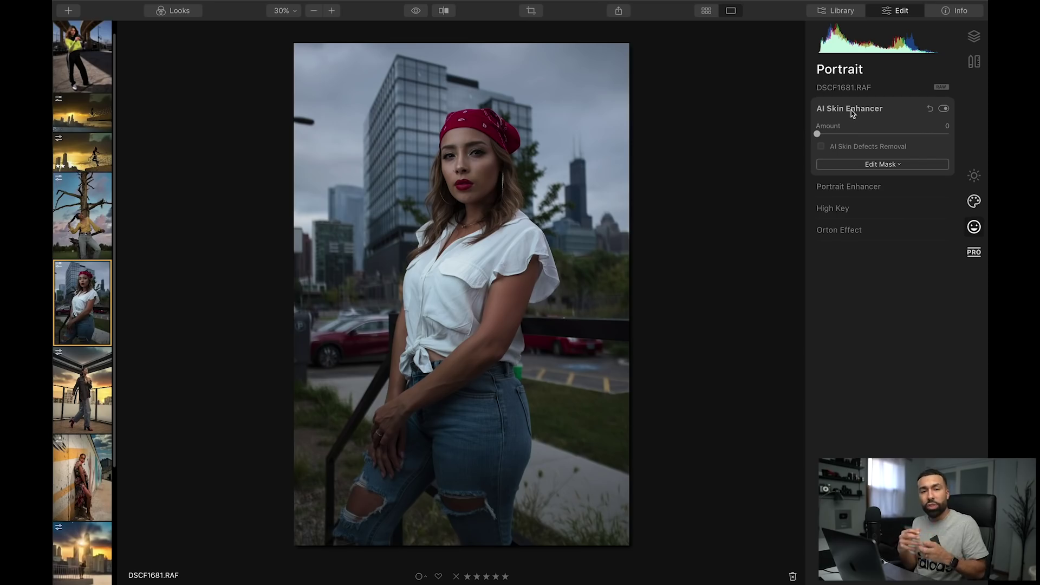
# - Set the AI Skin Enhancer amount to 50 on the red bandana portrait and compare the skin with the original at 100%
pyautogui.moveTo(867, 134); pyautogui.dragTo(884, 137)
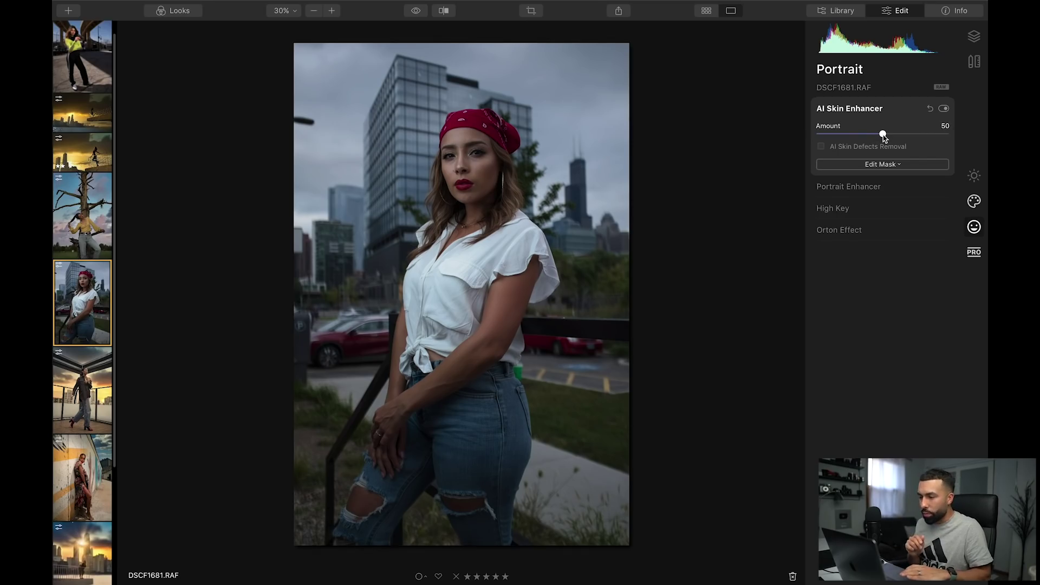
pyautogui.click(475, 174)
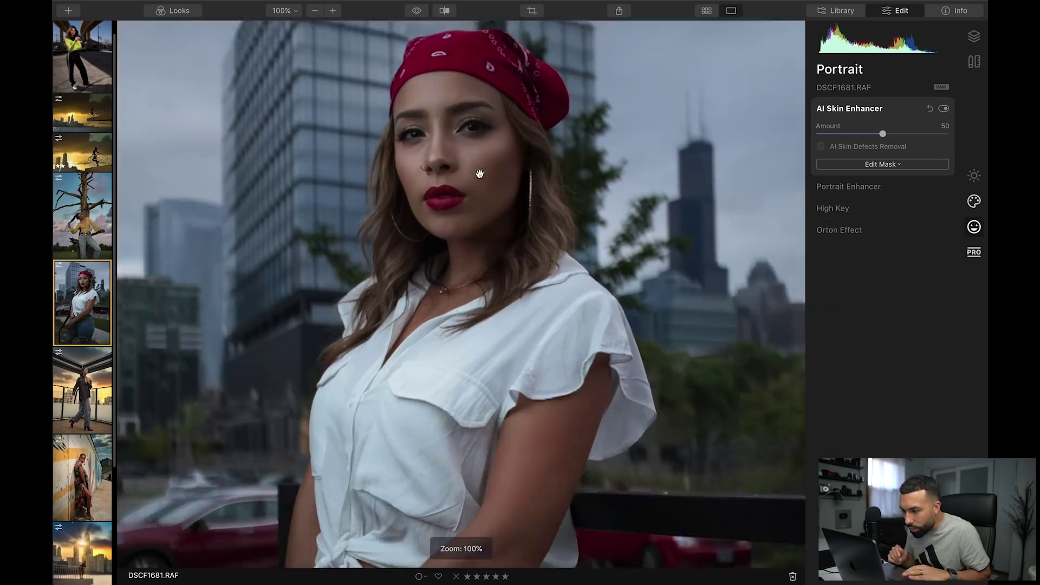
pyautogui.moveTo(475, 174); pyautogui.dragTo(501, 236)
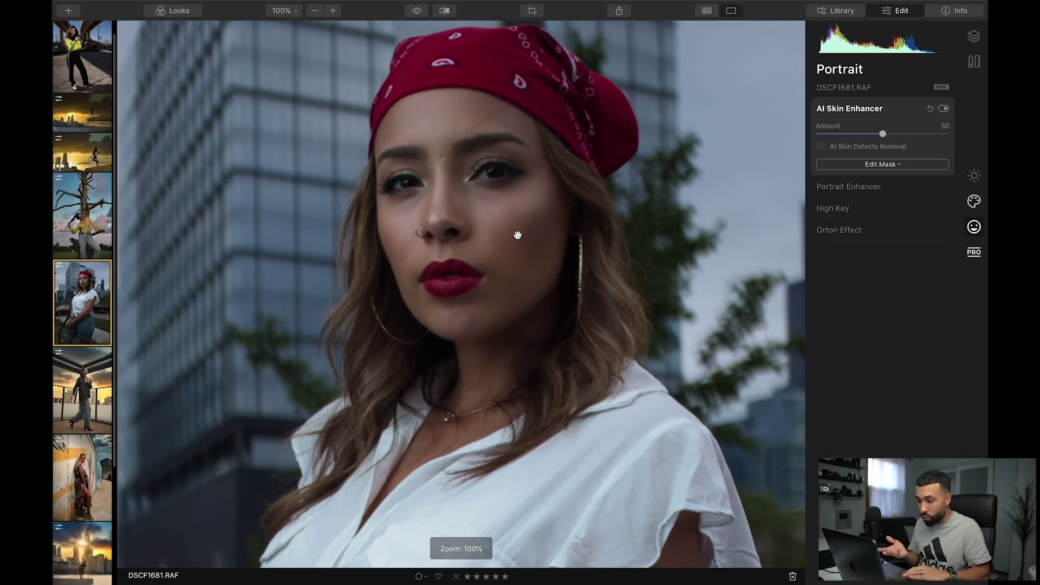
pyautogui.press('\\')
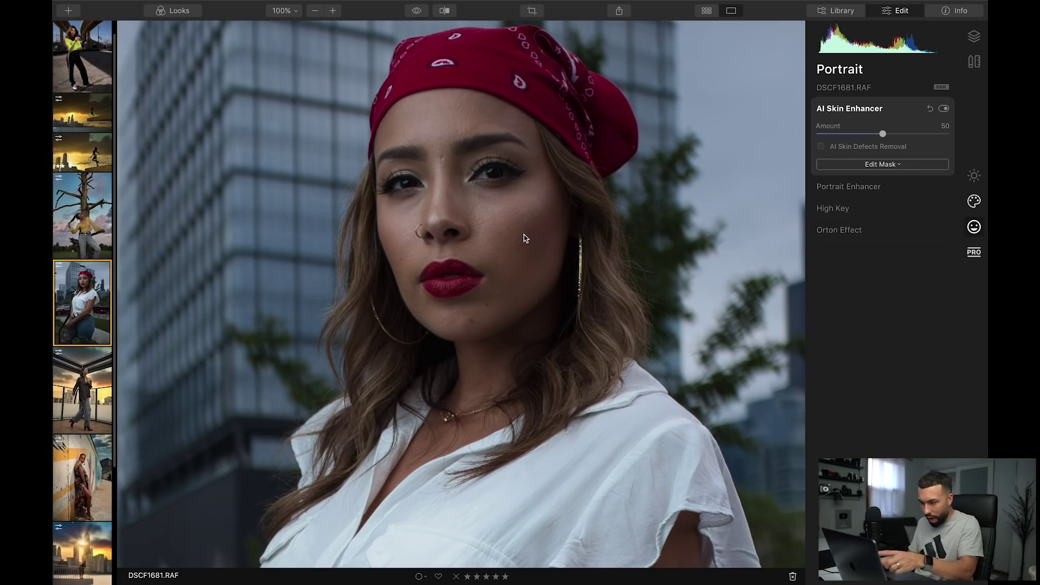
# - In Portrait Enhancer, set Face Light to 28 and Eye Whitening to 27 for the bandana portrait
pyautogui.click(846, 187)
pyautogui.click(852, 158)
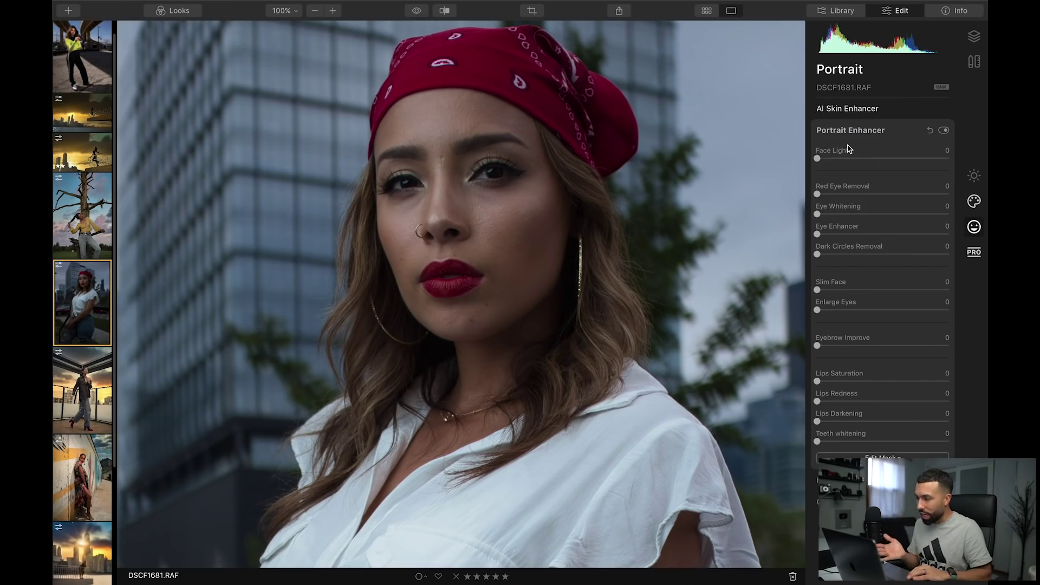
pyautogui.press('super+0')
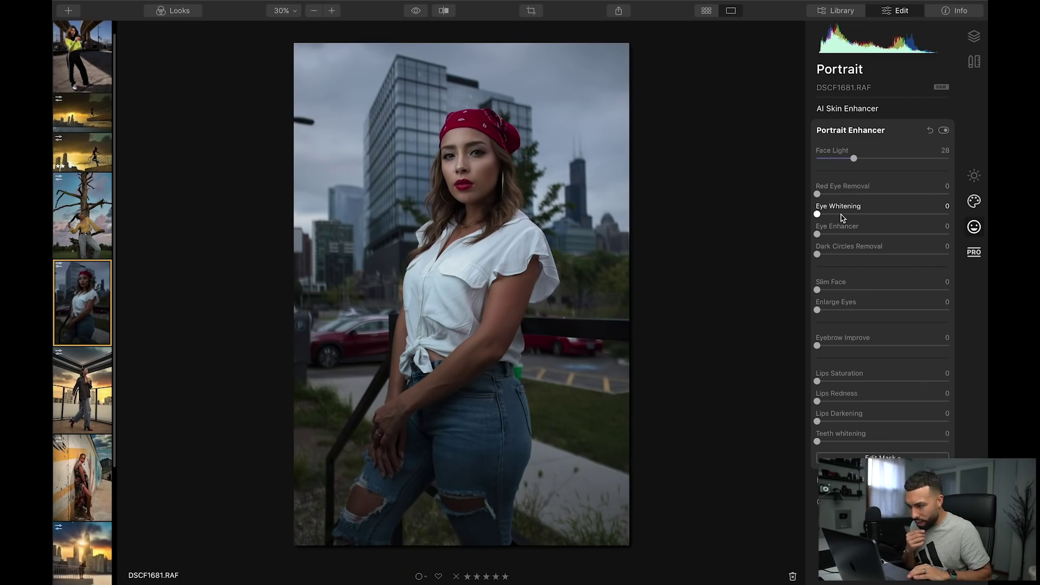
pyautogui.click(838, 214)
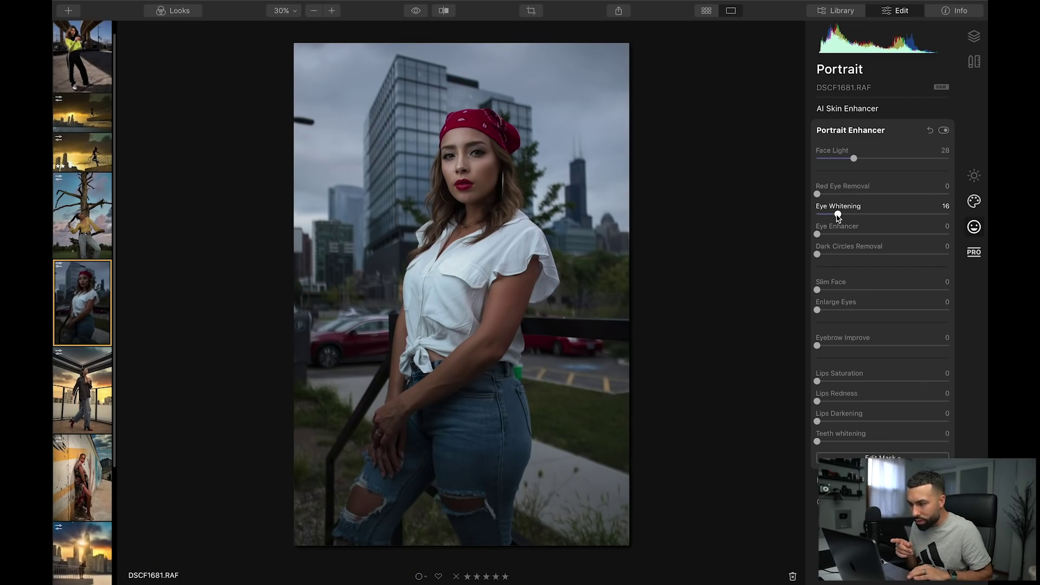
pyautogui.press('super+1')
pyautogui.click(856, 215)
pyautogui.moveTo(856, 215); pyautogui.dragTo(852, 216)
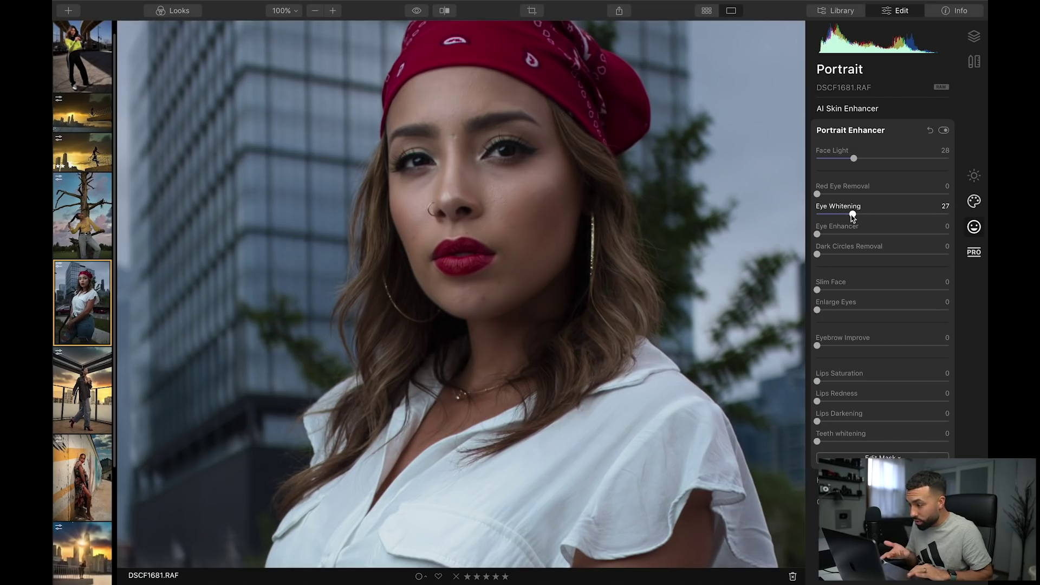
# - Set Eye Enhancer to 27 and Dark Circles Removal to 19 on the bandana portrait
pyautogui.click(852, 234)
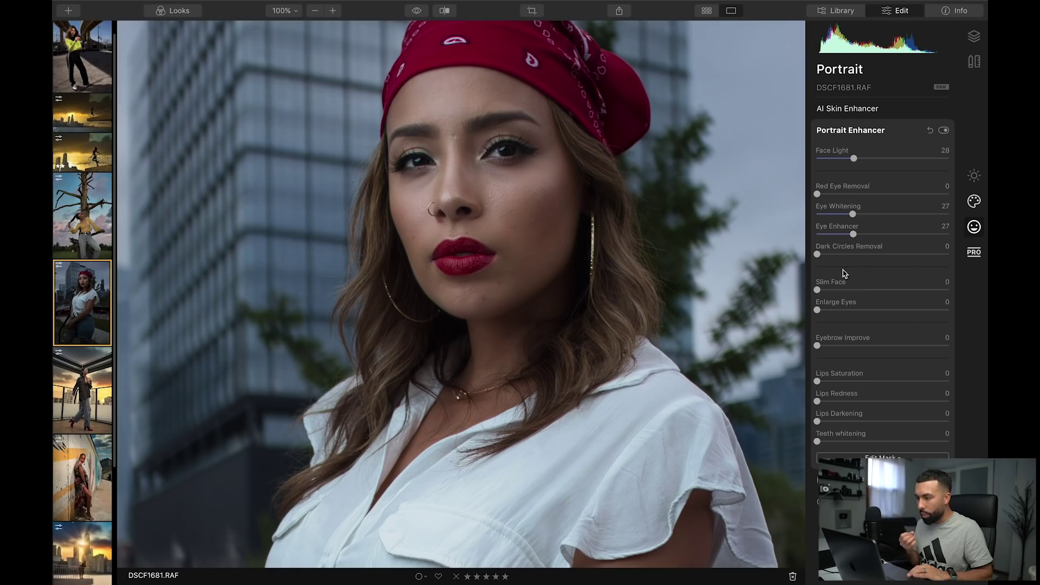
pyautogui.click(848, 254)
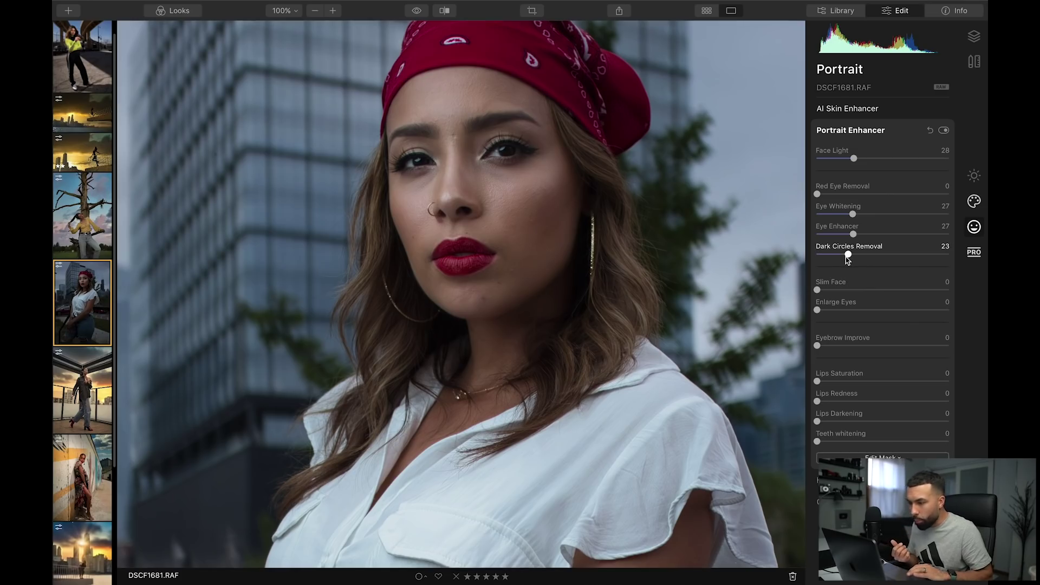
pyautogui.moveTo(848, 256); pyautogui.dragTo(843, 256)
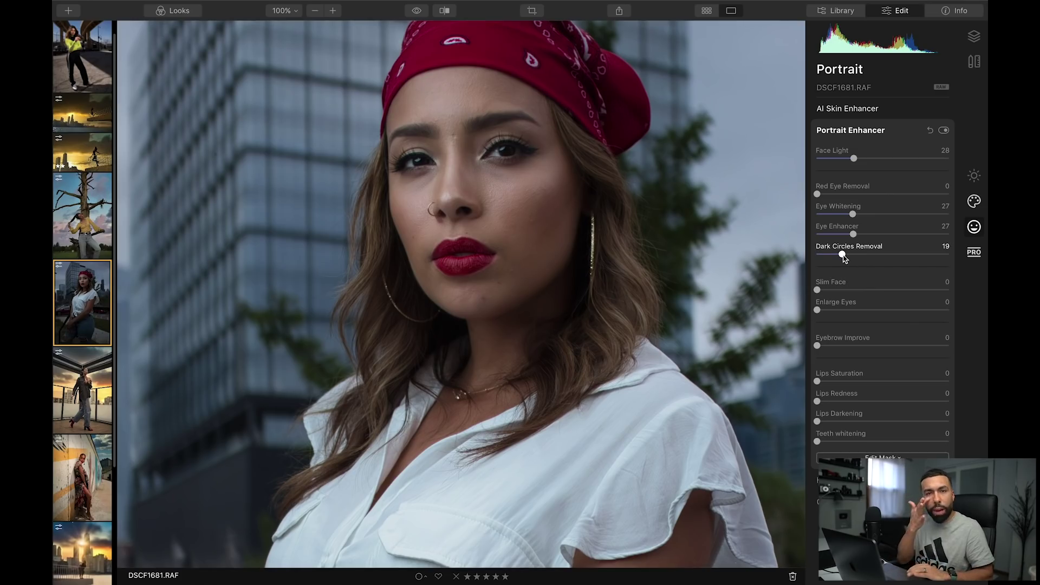
# - Set Slim Face to 9 and Enlarge Eyes to 9, close Portrait Enhancer and fit the whole photo in view
pyautogui.click(829, 290)
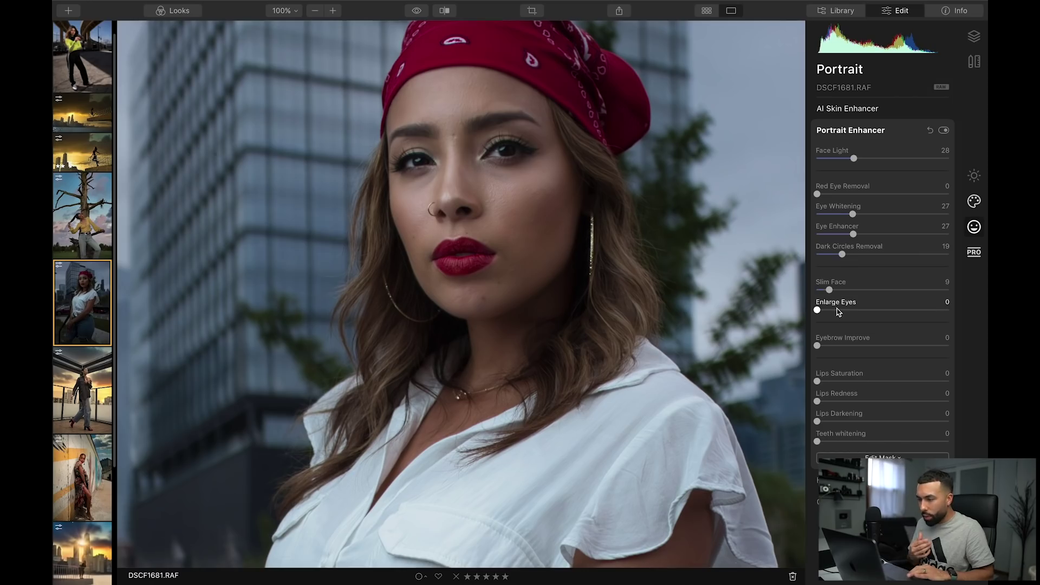
pyautogui.moveTo(838, 310); pyautogui.dragTo(849, 310)
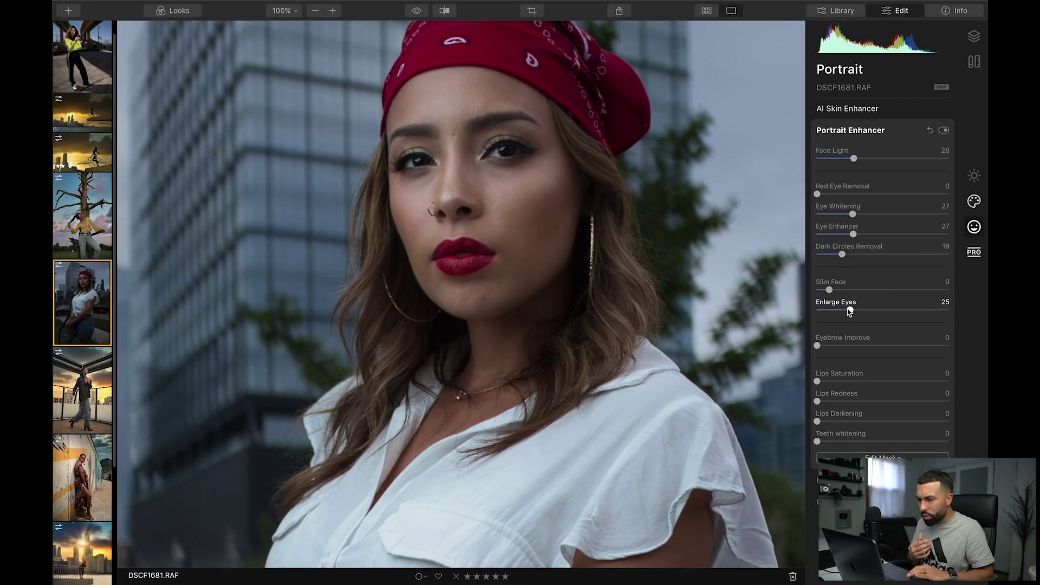
pyautogui.moveTo(848, 311); pyautogui.dragTo(830, 312)
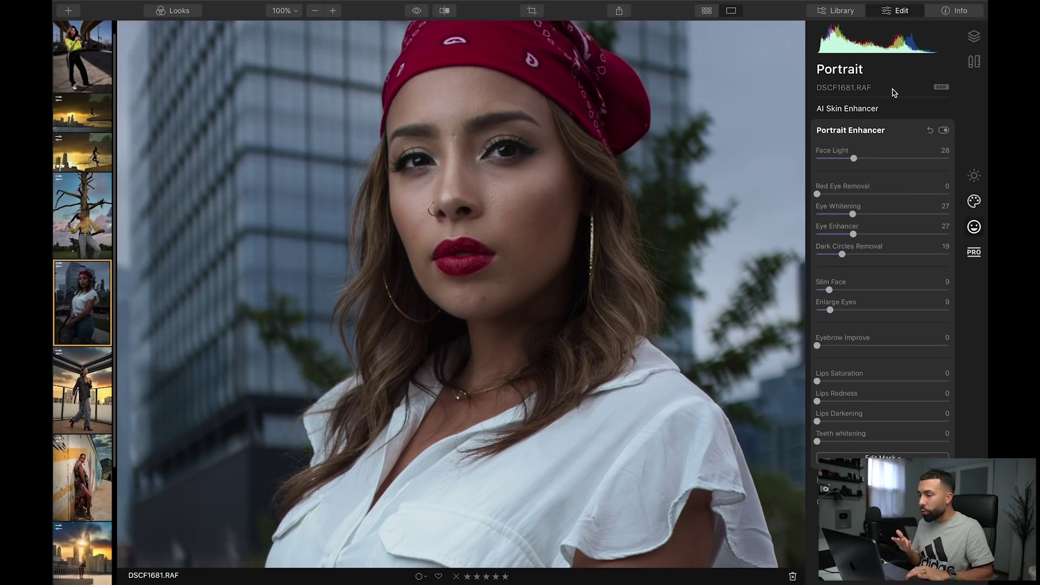
pyautogui.click(868, 130)
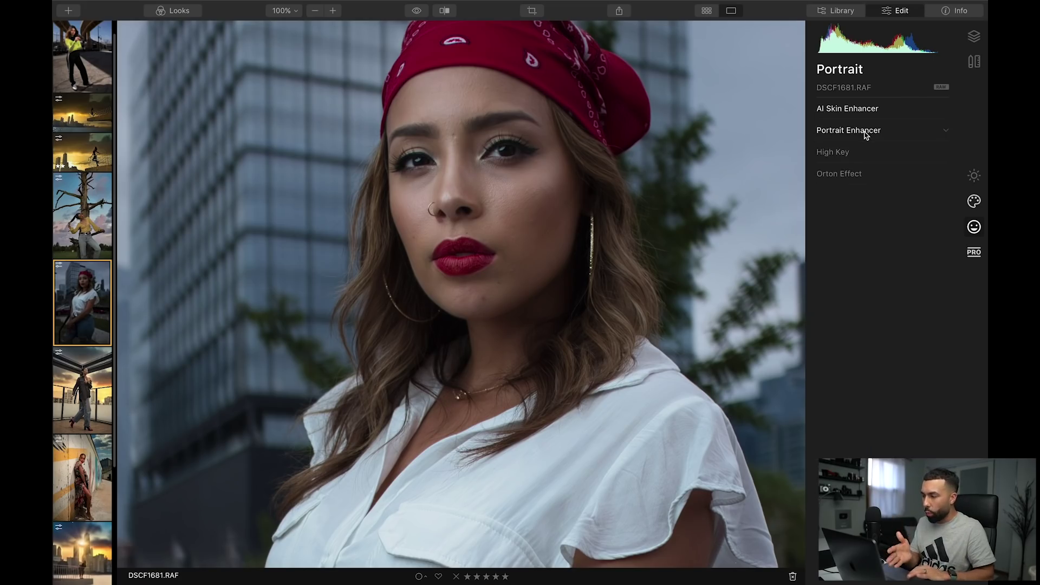
pyautogui.press('super+0')
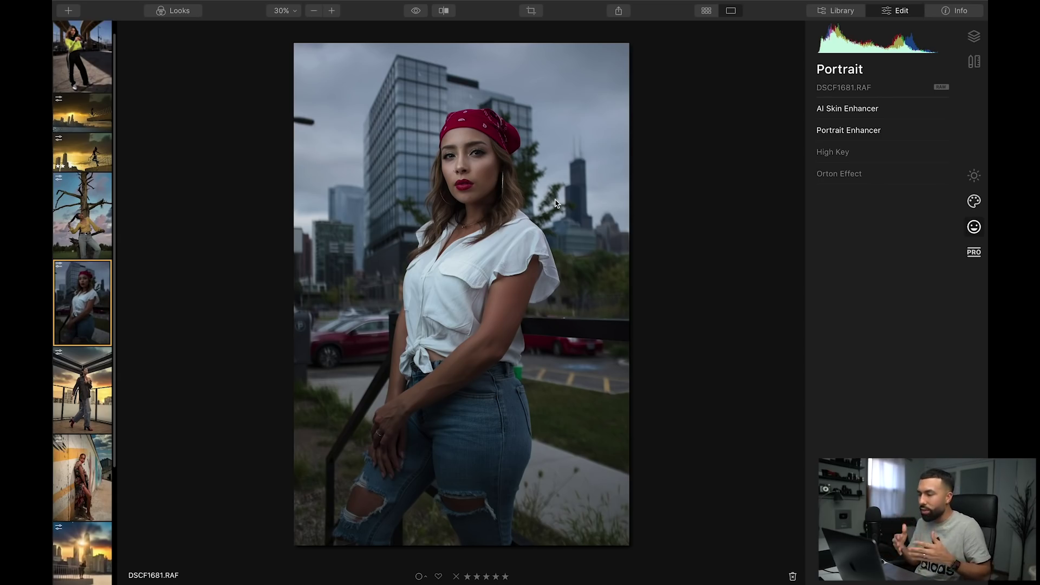
pyautogui.click(974, 253)
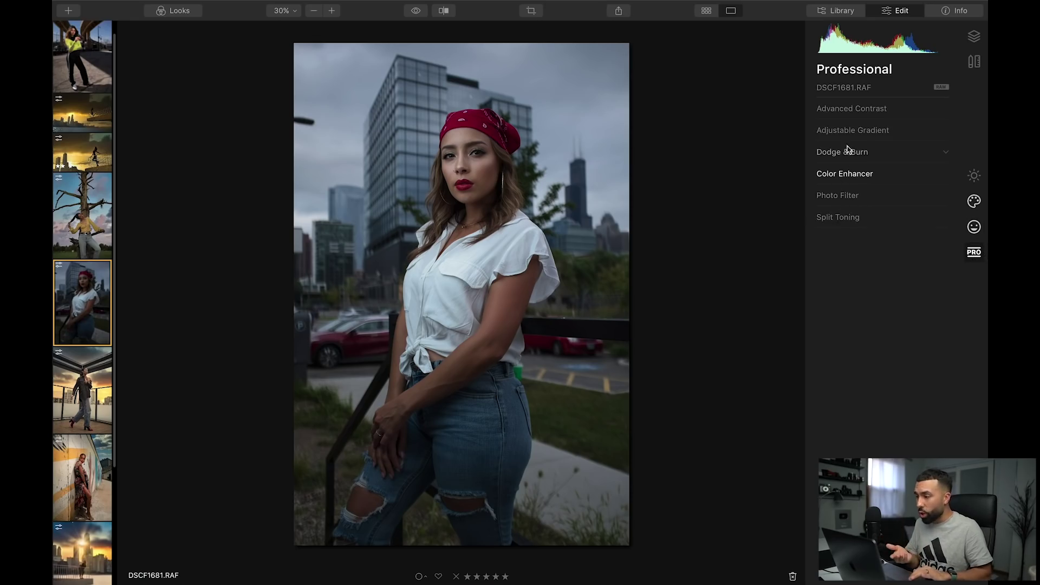
pyautogui.click(853, 110)
pyautogui.click(853, 110)
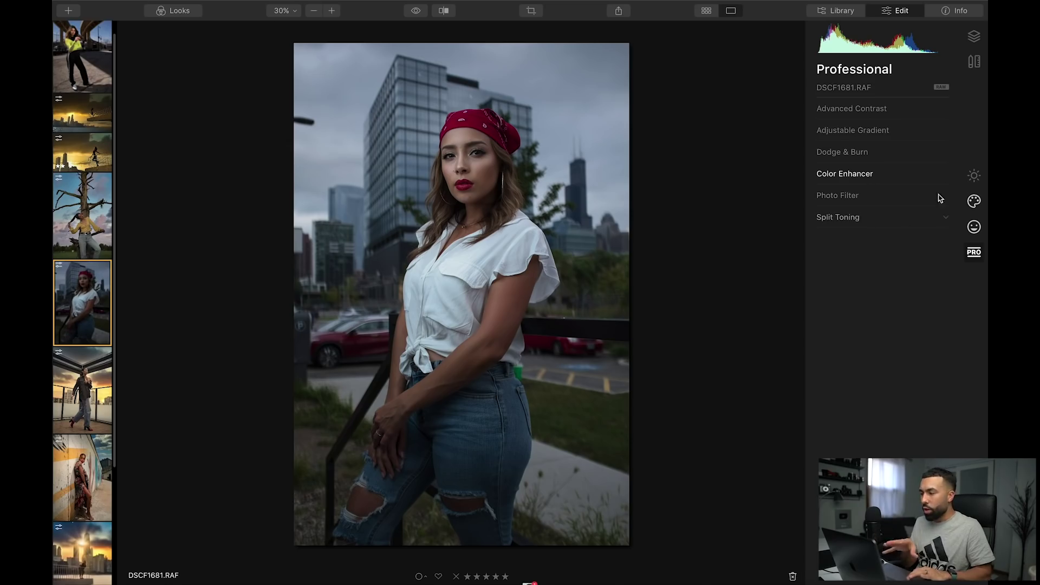
pyautogui.click(971, 176)
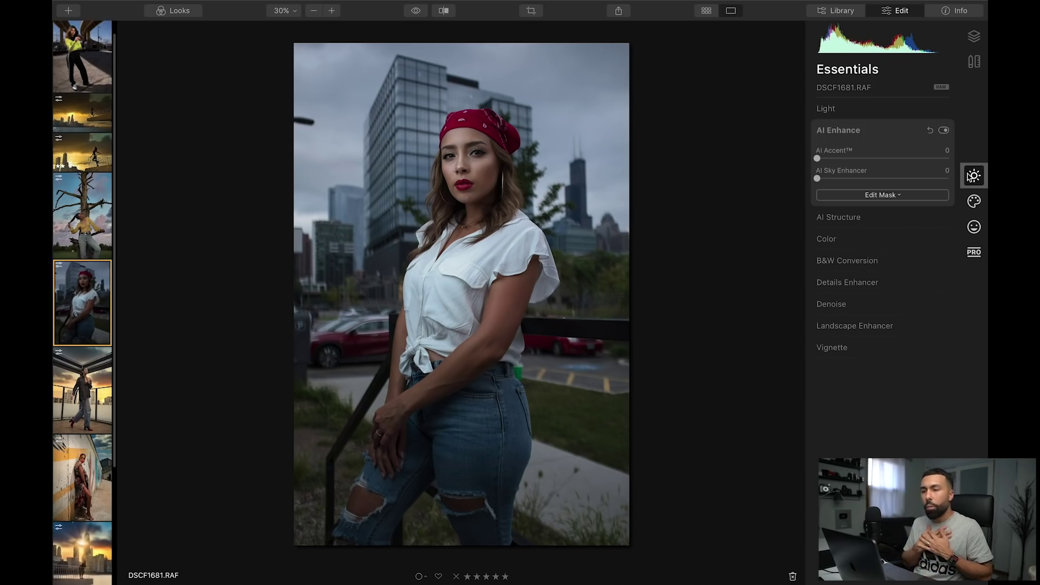